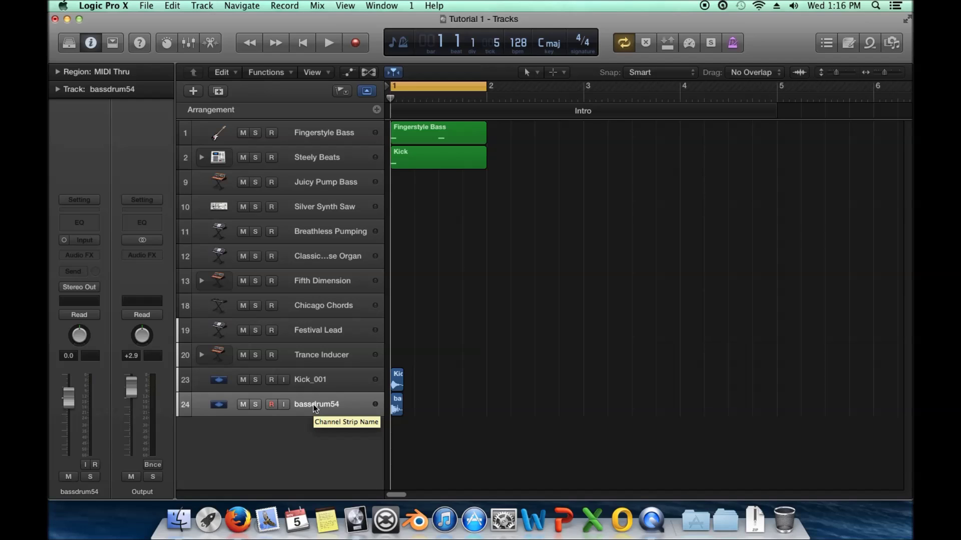
# Select Kick_001 and bassdrum54, briefly expanding and collapsing the Trance Inducer stack
pyautogui.click(317, 380)
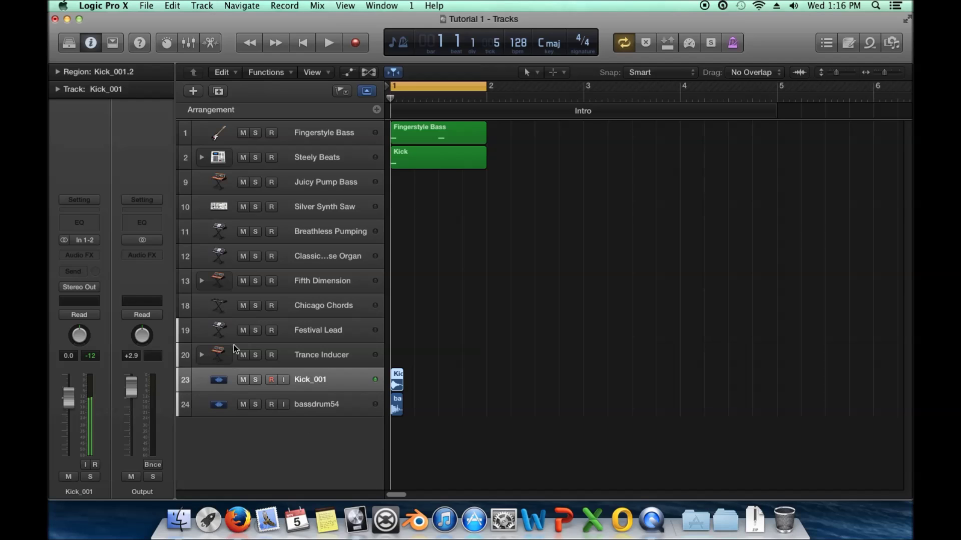
pyautogui.click(202, 354)
pyautogui.click(202, 356)
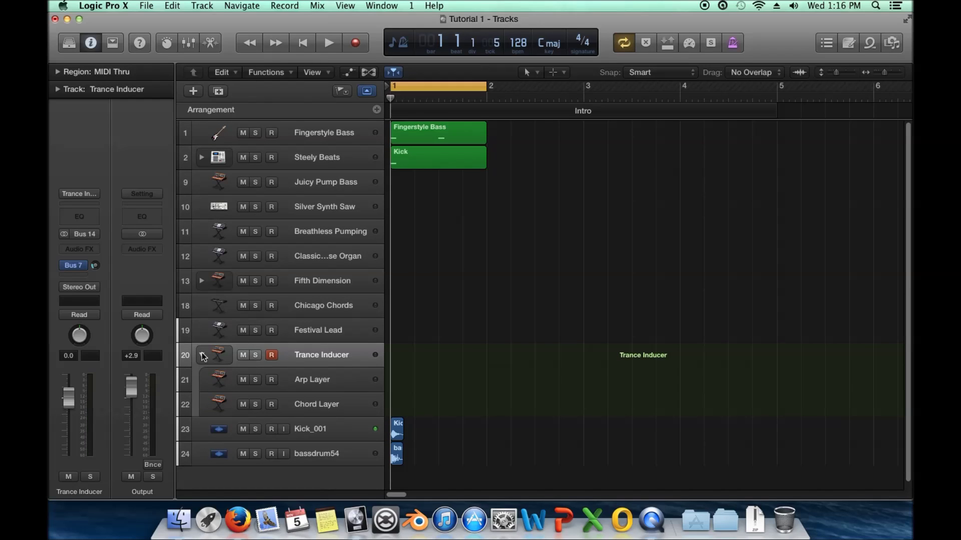
pyautogui.click(202, 356)
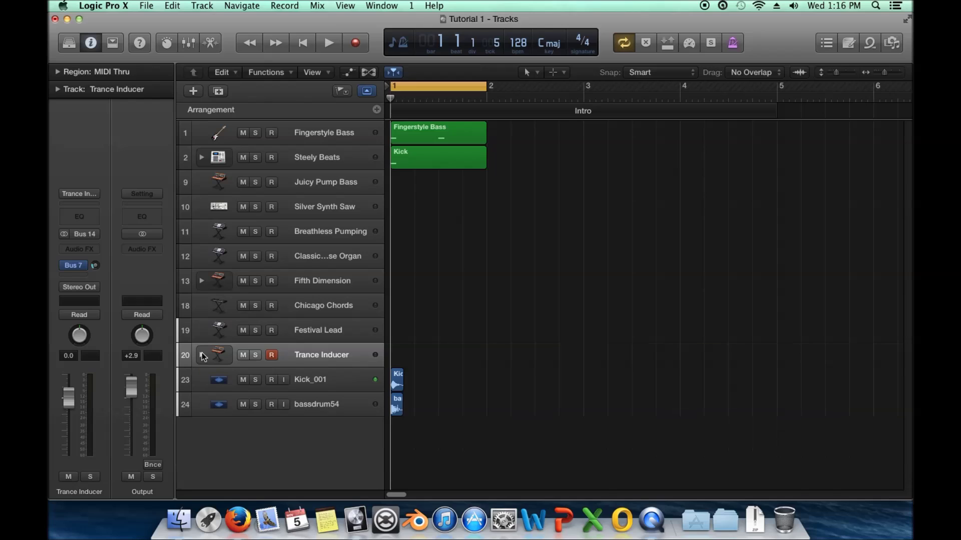
pyautogui.click(337, 383)
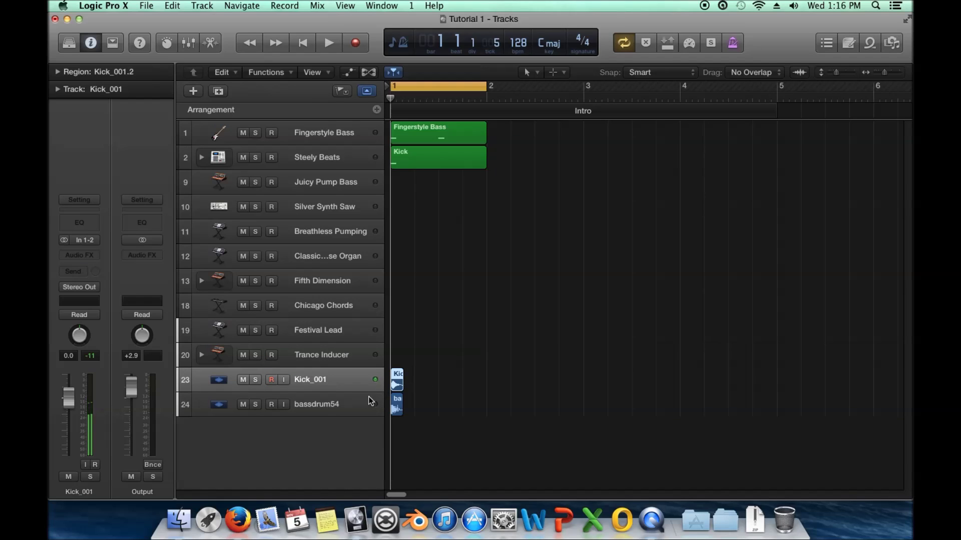
pyautogui.click(335, 400)
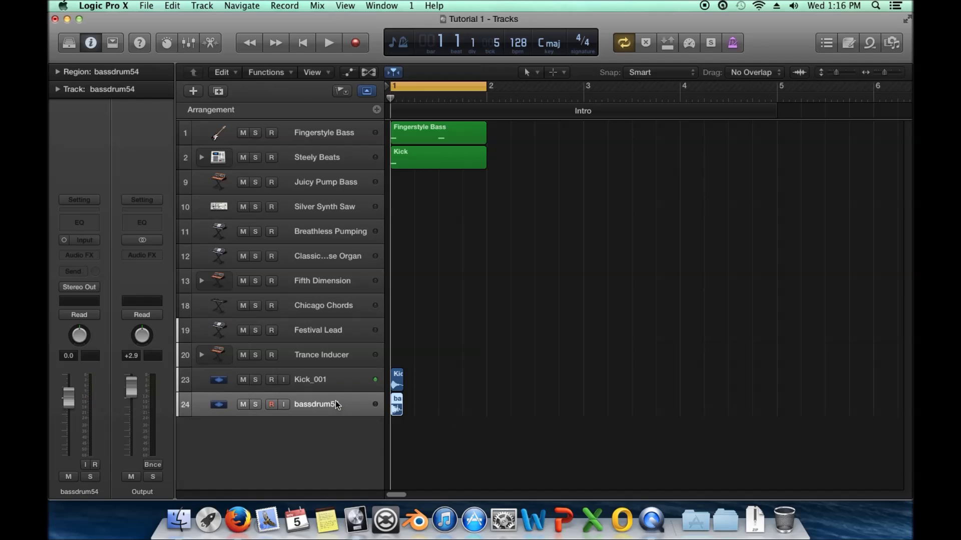
pyautogui.click(332, 384)
pyautogui.click(328, 400)
pyautogui.click(326, 380)
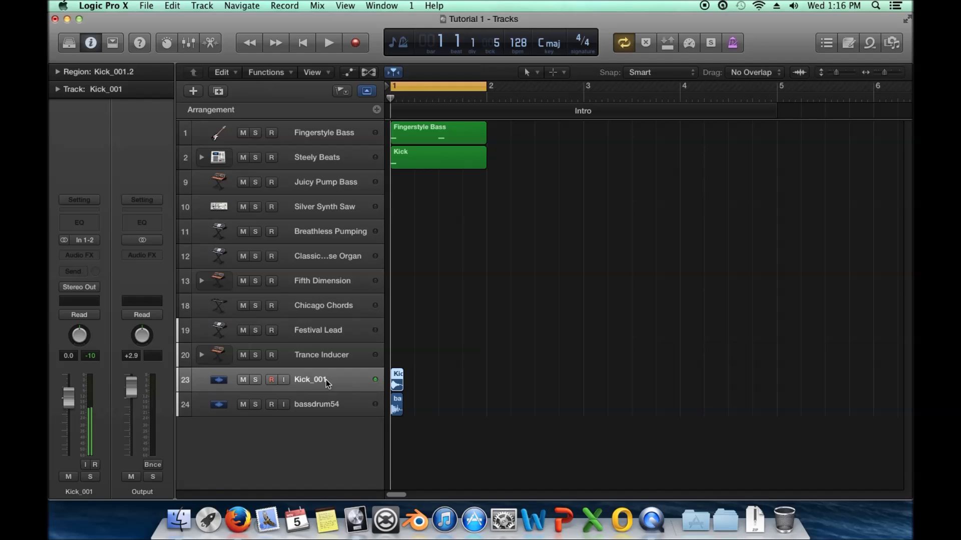
pyautogui.click(326, 394)
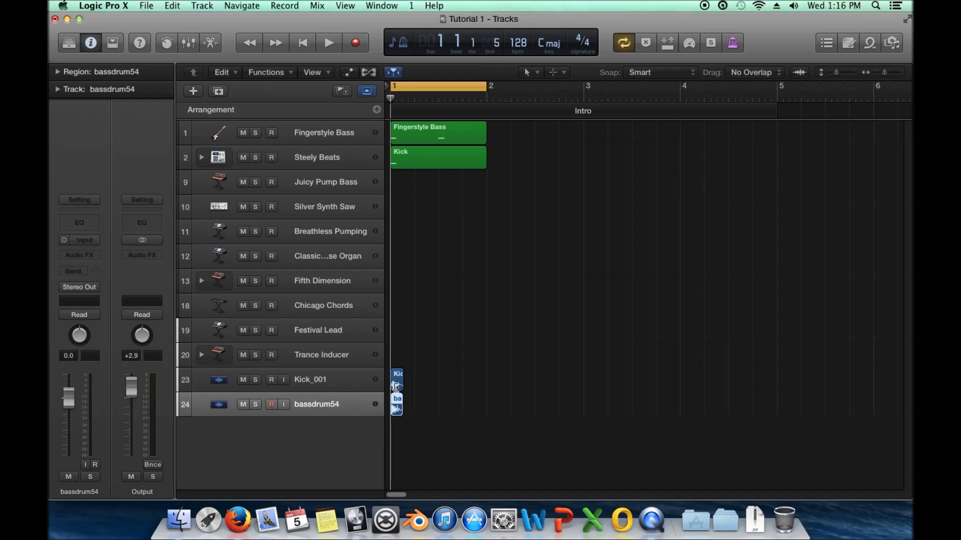
pyautogui.click(332, 379)
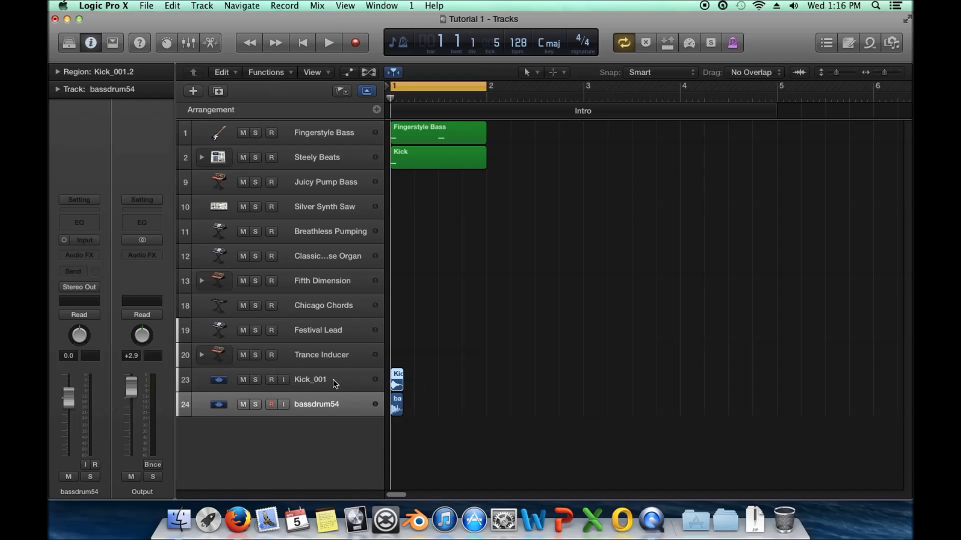
pyautogui.click(332, 401)
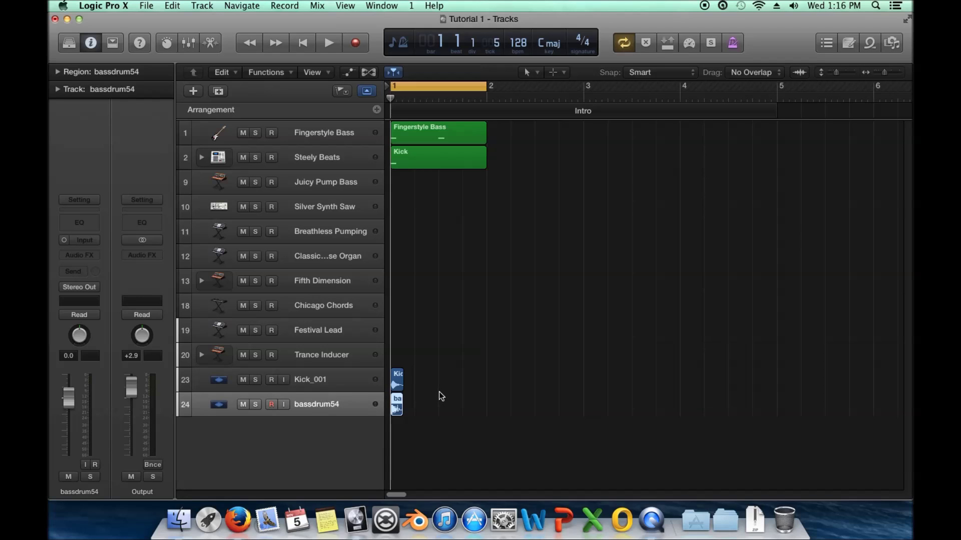
pyautogui.moveTo(445, 401); pyautogui.dragTo(398, 417)
# Set bassdrum54's level to 12.6, solo Kick_001 and bassdrum54, and play back from the start
pyautogui.moveTo(94, 399); pyautogui.dragTo(72, 440)
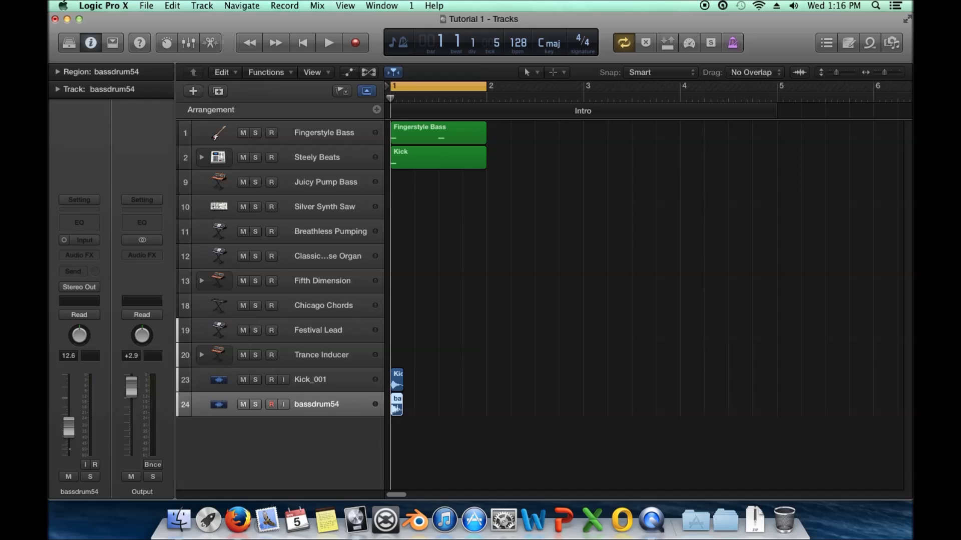
pyautogui.click(255, 381)
pyautogui.click(255, 405)
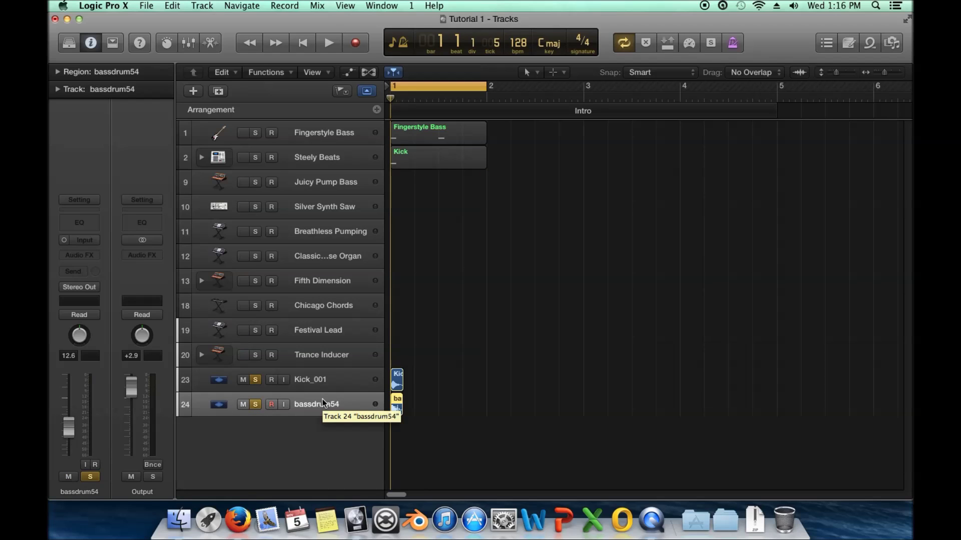
pyautogui.press('space')
pyautogui.press('space')
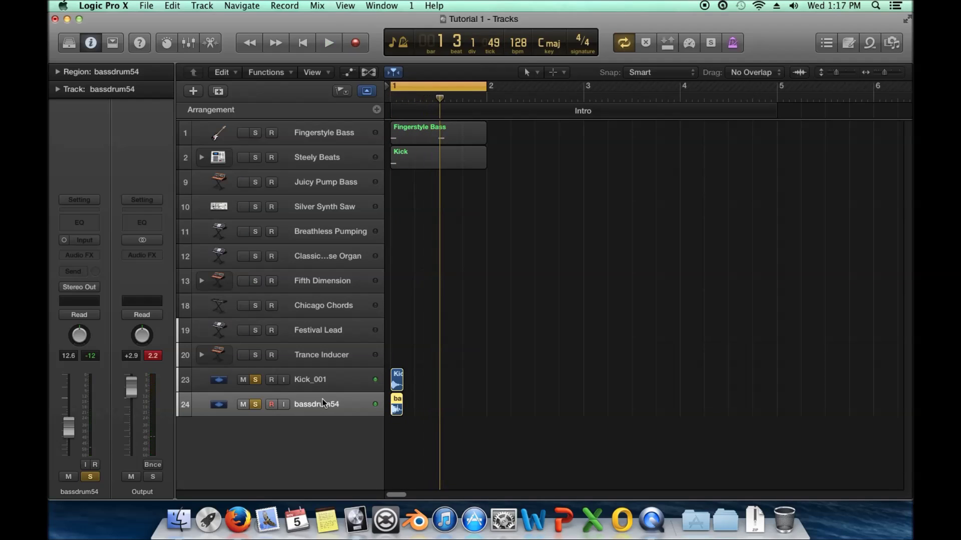
pyautogui.press('Return')
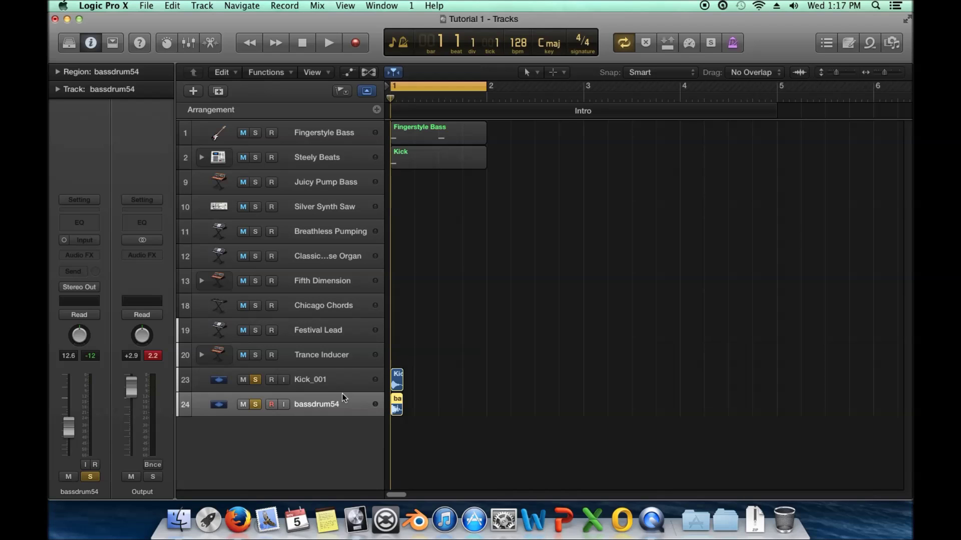
# Select both Kick_001 and bassdrum54 together
pyautogui.keyDown('shift'); pyautogui.click(330, 380); pyautogui.keyUp('shift')
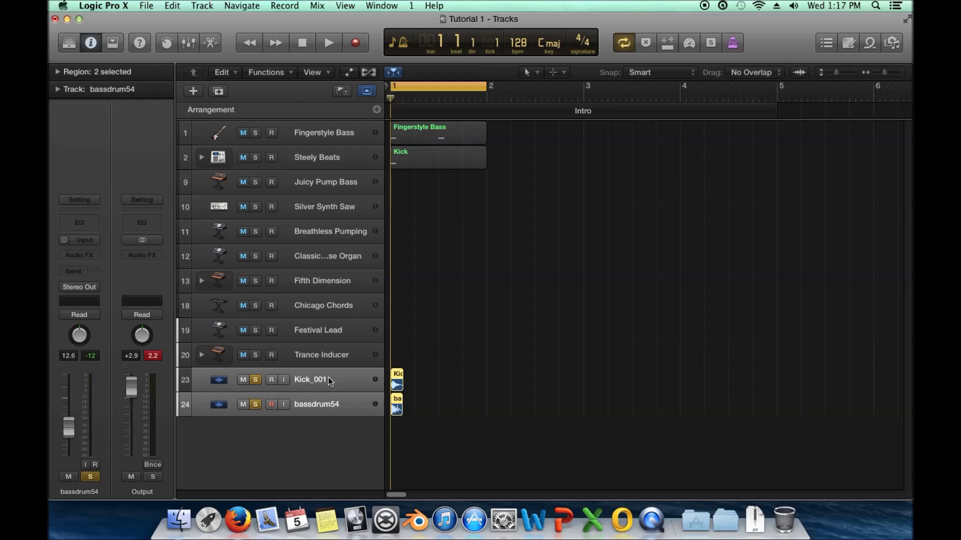
pyautogui.click(323, 401)
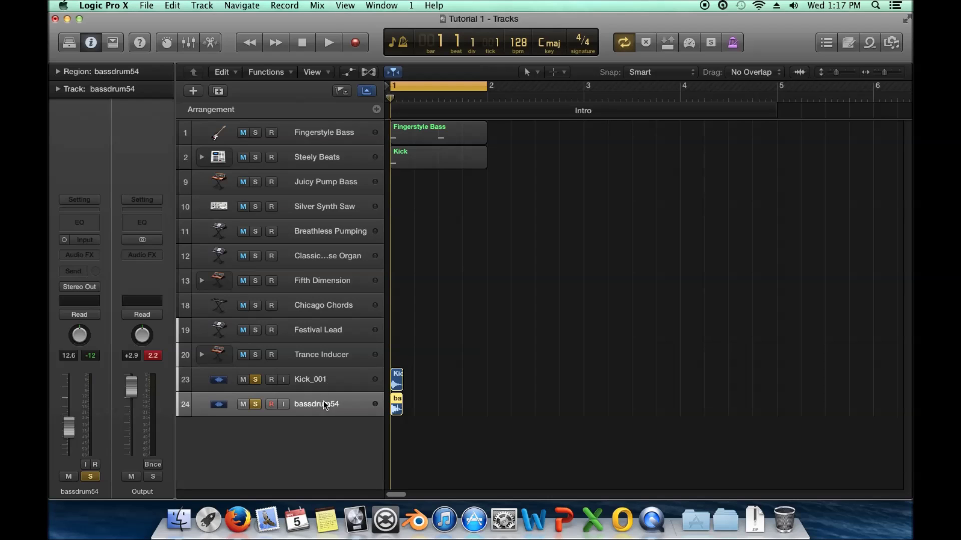
pyautogui.click(317, 376)
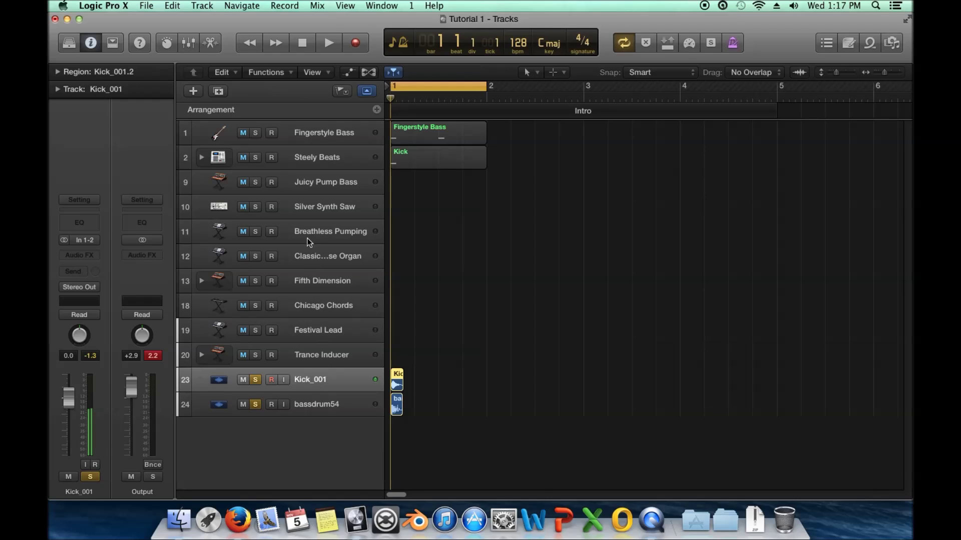
pyautogui.keyDown('shift'); pyautogui.click(320, 404); pyautogui.keyUp('shift')
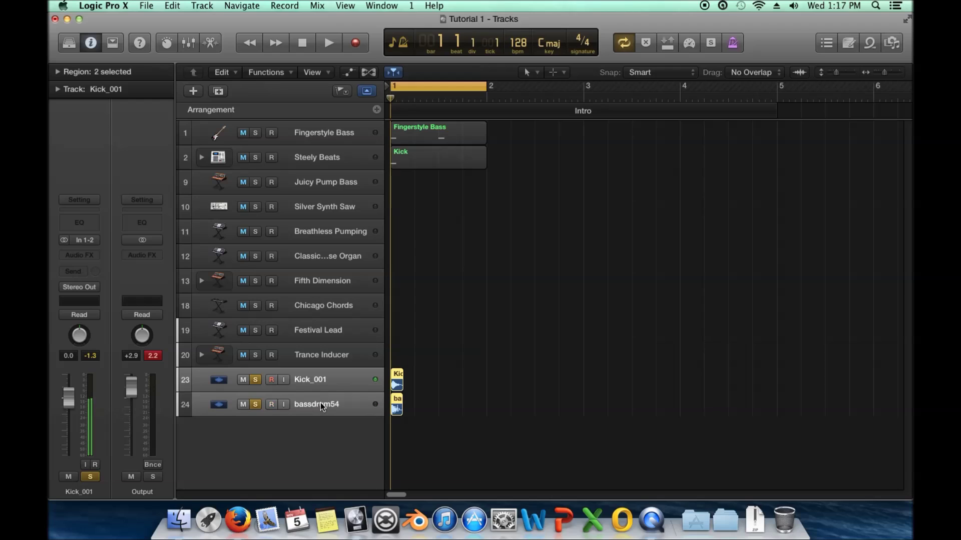
# Start a Create Track Stack from the two tracks with Folder Stack as the type
pyautogui.rightClick(335, 379)
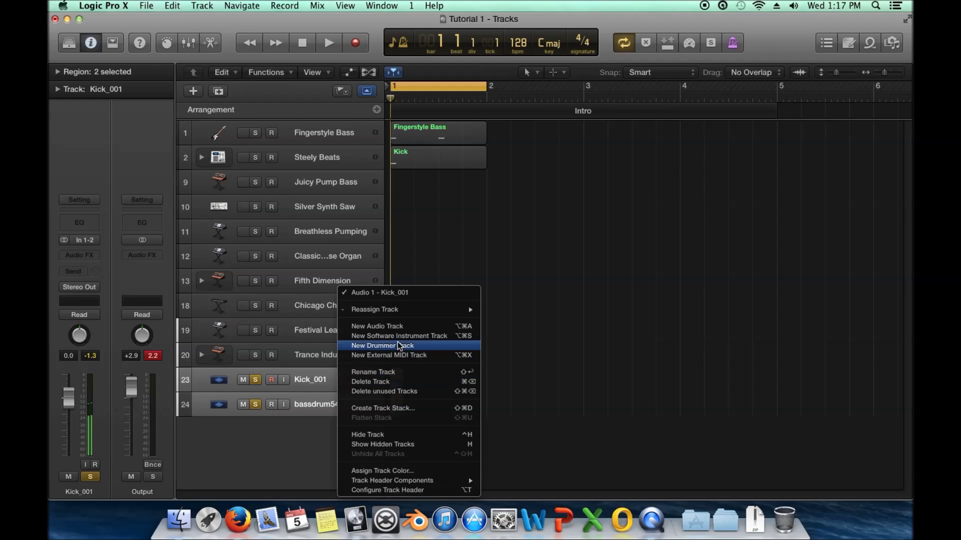
pyautogui.click(410, 414)
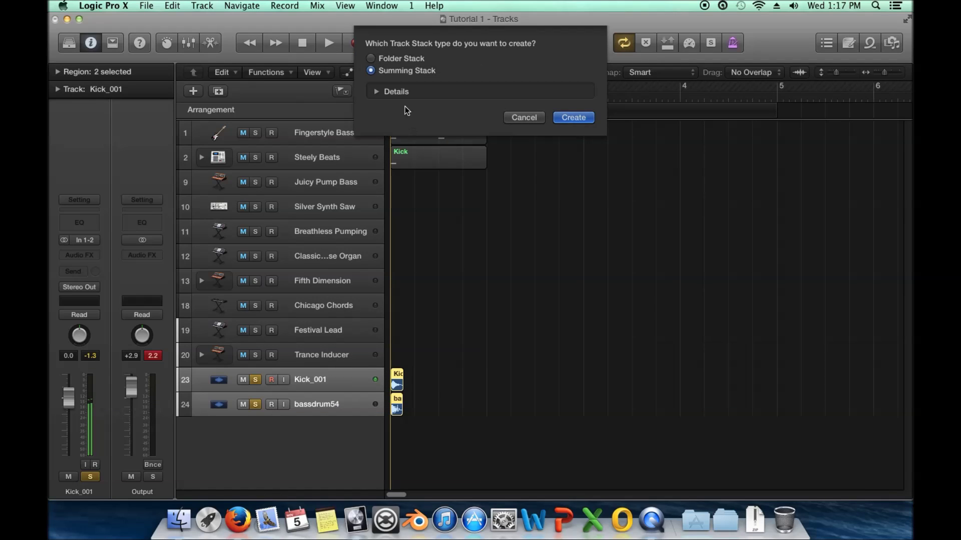
pyautogui.click(395, 59)
pyautogui.click(396, 70)
pyautogui.click(396, 58)
# Keep Folder Stack as the type after trying Summing Stack, and create the Sub 2 stack
pyautogui.click(382, 71)
pyautogui.click(383, 58)
pyautogui.click(573, 118)
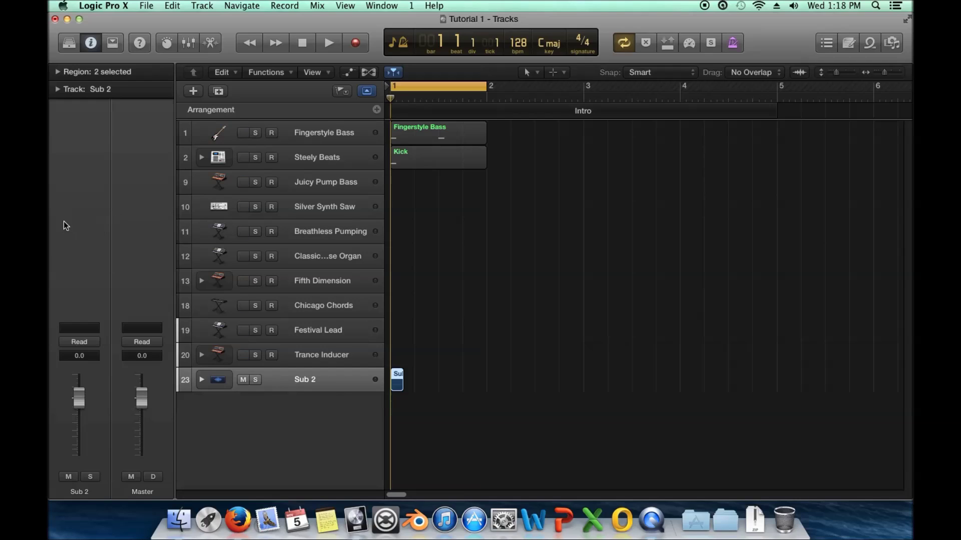
# Select the Festival Lead, Trance Inducer, Chicago Chords and organ tracks, ending on Sub 2
pyautogui.click(315, 331)
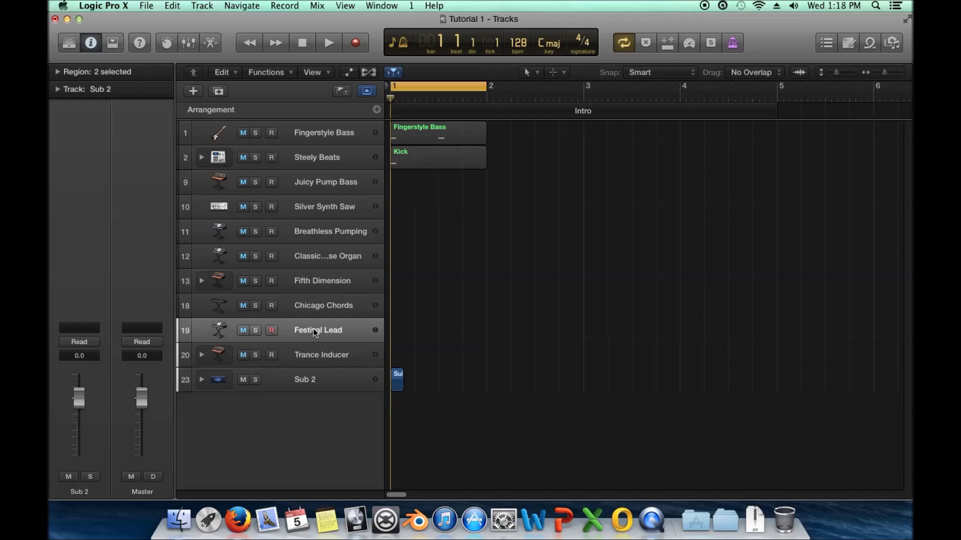
pyautogui.click(305, 346)
pyautogui.click(305, 339)
pyautogui.click(305, 305)
pyautogui.click(305, 256)
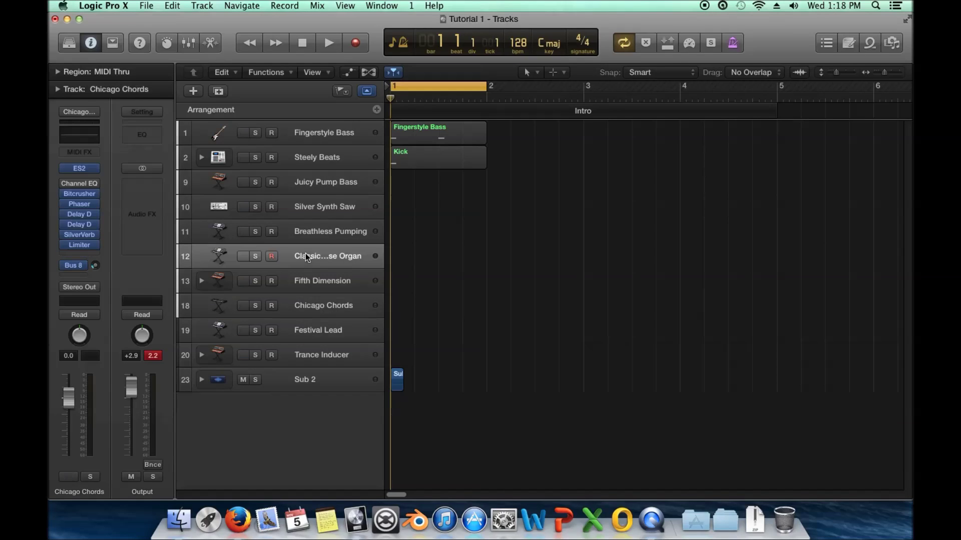
pyautogui.click(253, 370)
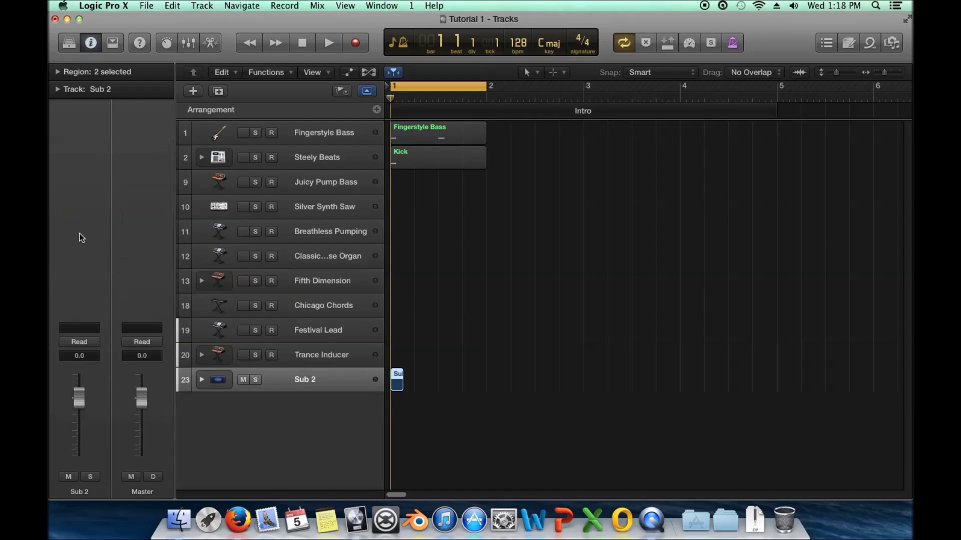
# Expand Sub 2 to inspect Kick_001 and bassdrum54, then collapse the stack again
pyautogui.click(202, 380)
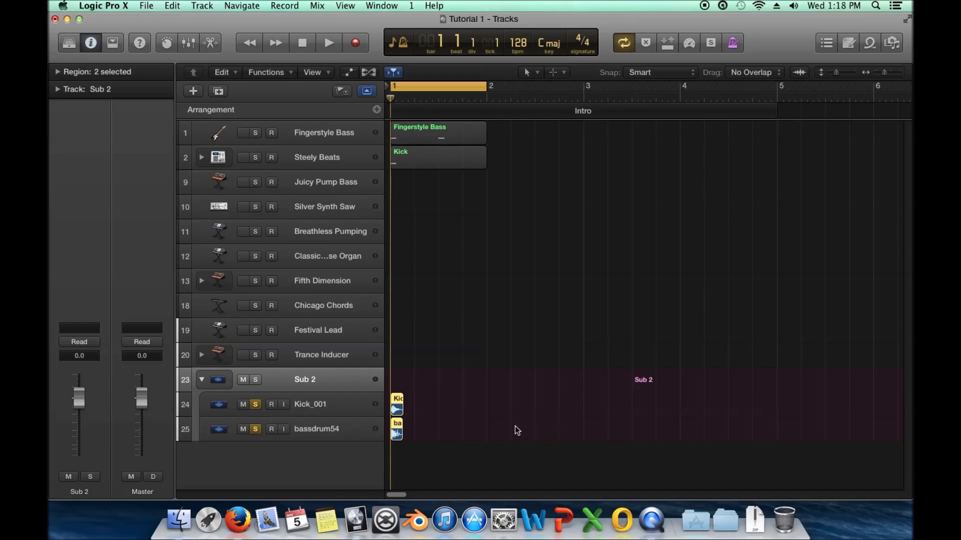
pyautogui.click(287, 380)
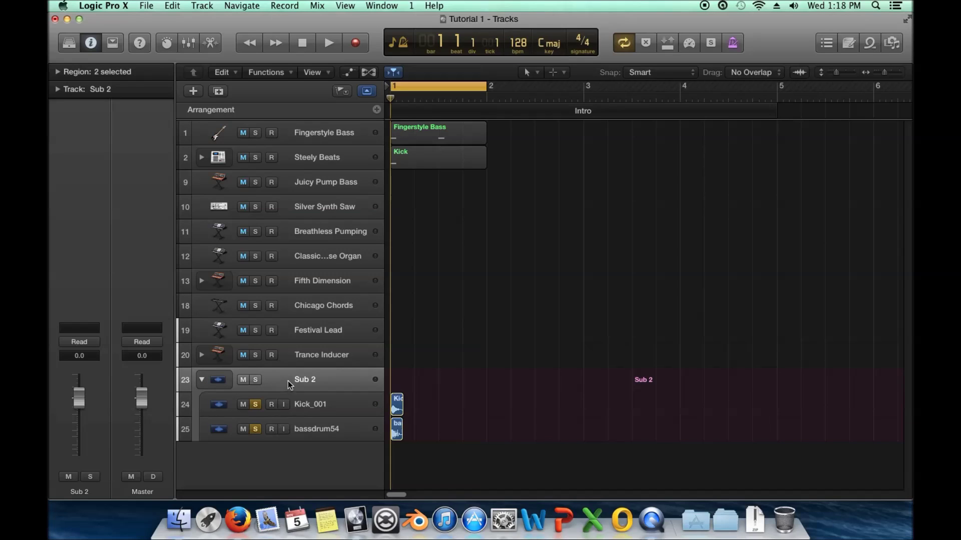
pyautogui.click(206, 399)
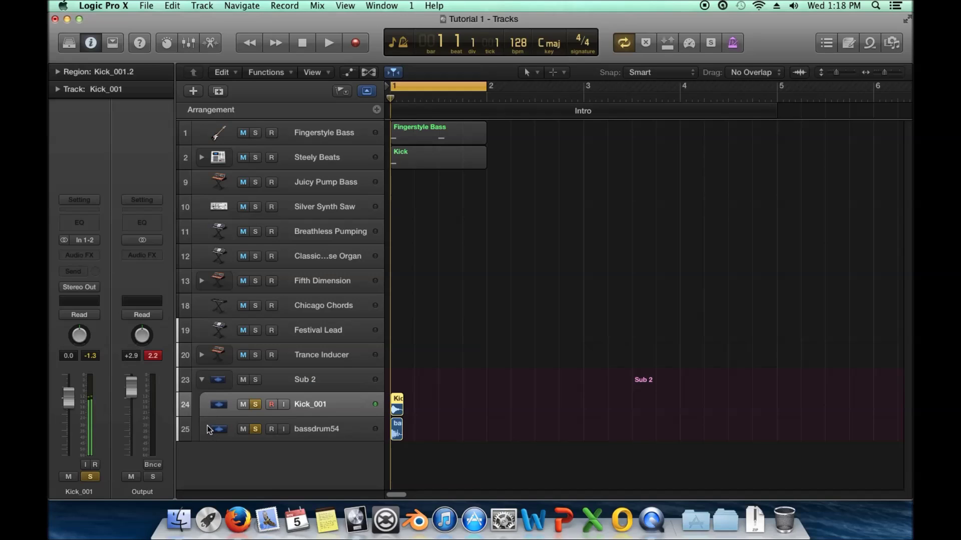
pyautogui.click(211, 425)
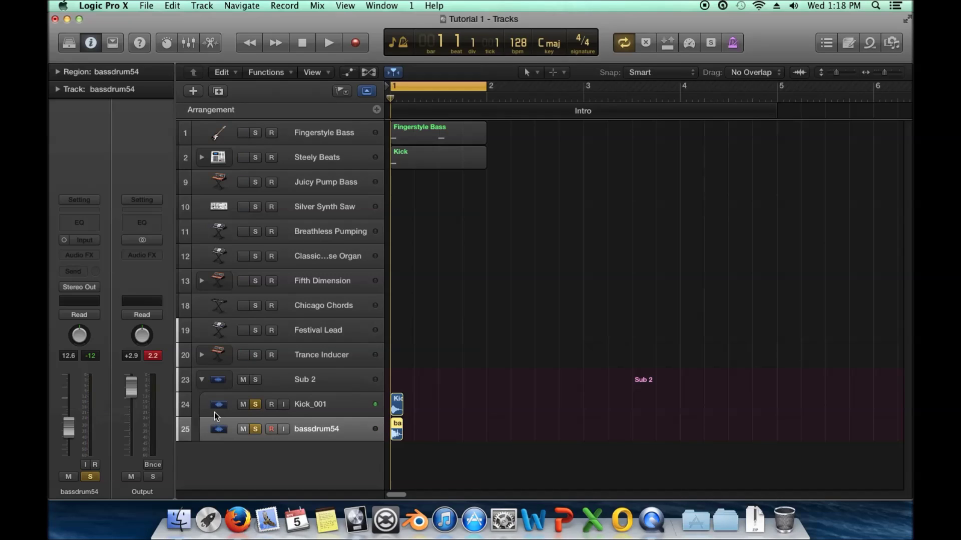
pyautogui.click(215, 410)
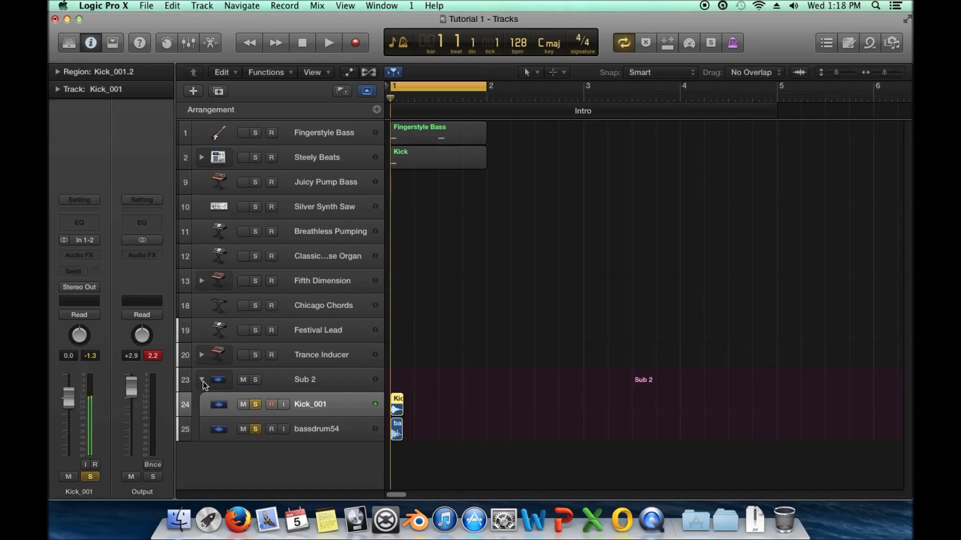
pyautogui.click(203, 381)
pyautogui.click(202, 381)
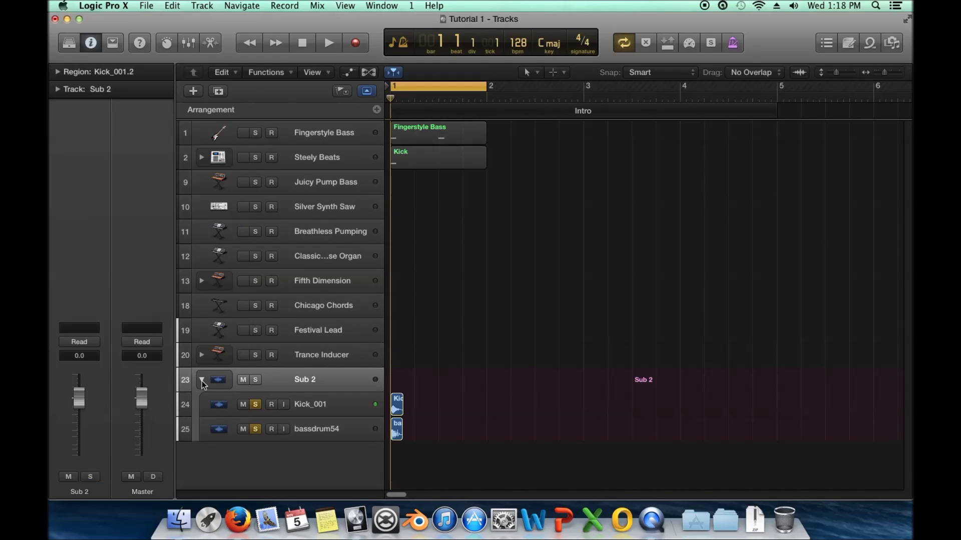
pyautogui.click(202, 380)
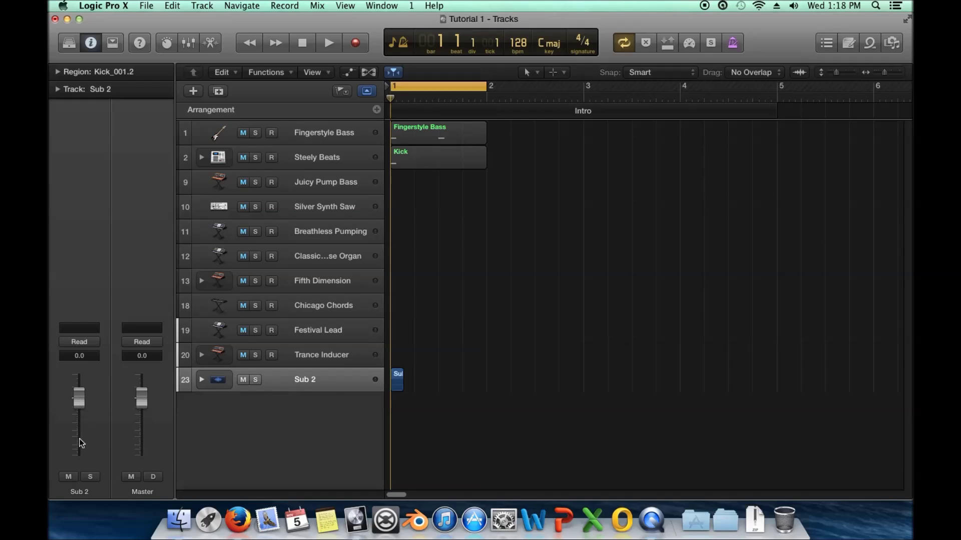
# Lower the Sub 2 stack to -3.5 dB and expand it to view Kick_001 and bassdrum54
pyautogui.moveTo(78, 399)
pyautogui.mouseDown()
pyautogui.moveTo(79, 435)
pyautogui.moveTo(79, 408)
pyautogui.mouseUp()
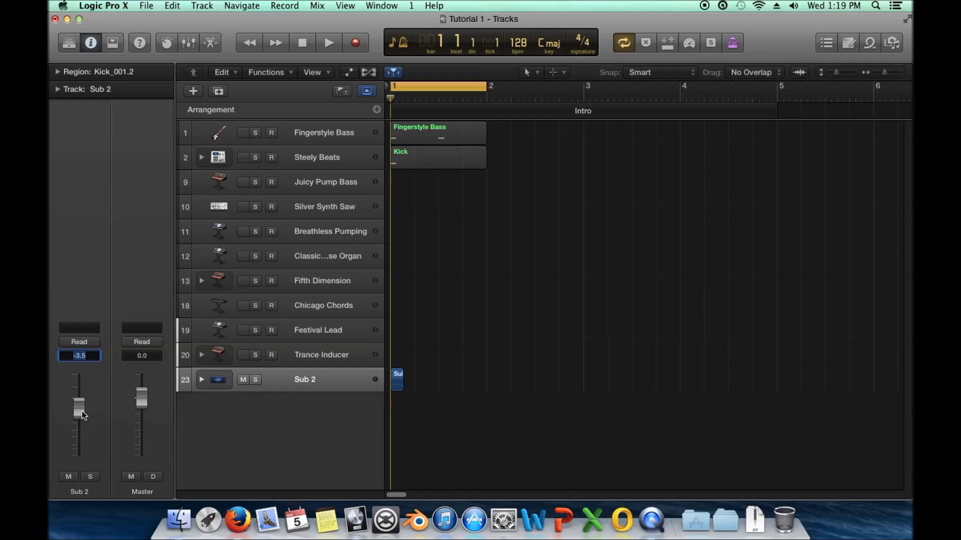
pyautogui.click(201, 380)
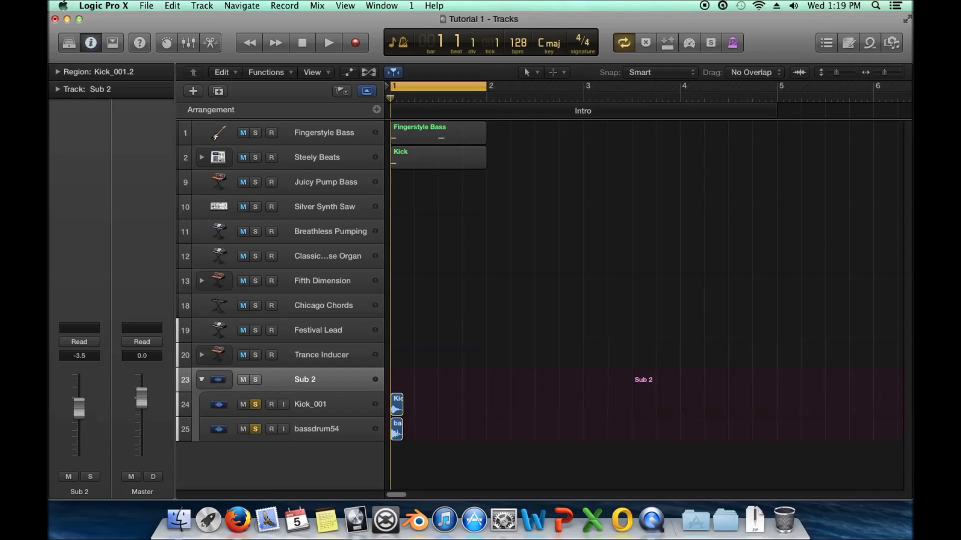
pyautogui.click(220, 407)
pyautogui.click(219, 429)
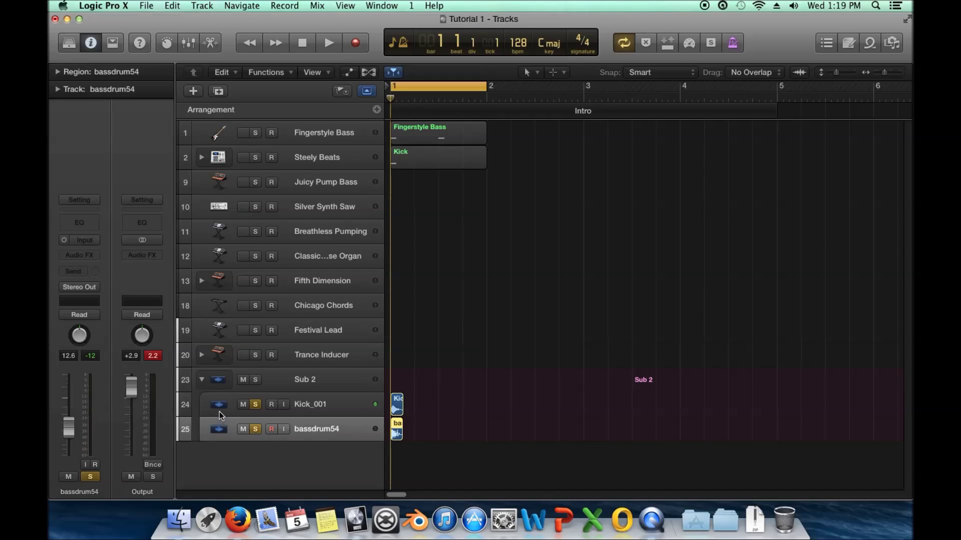
pyautogui.click(219, 410)
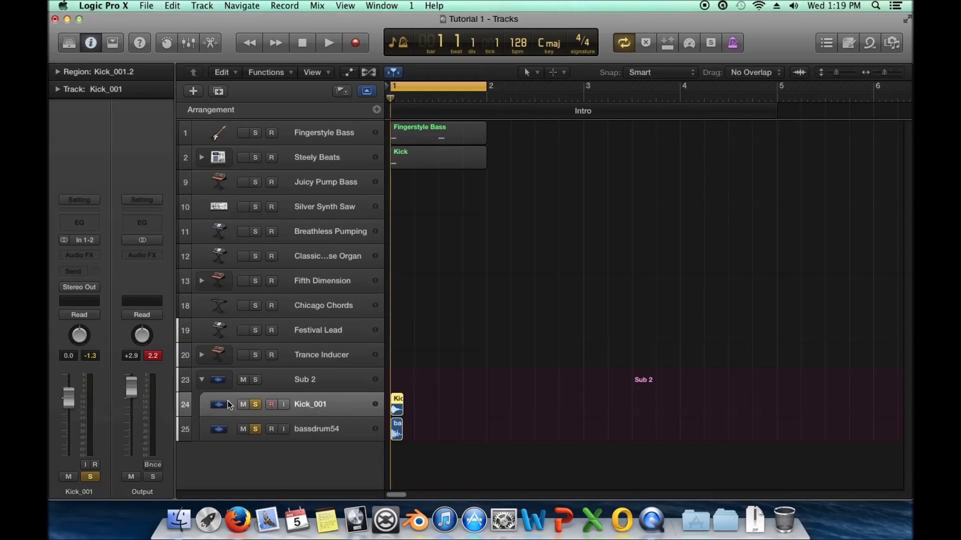
# Select Sub 2 and its summary region, toggling the stack closed and open again
pyautogui.click(285, 383)
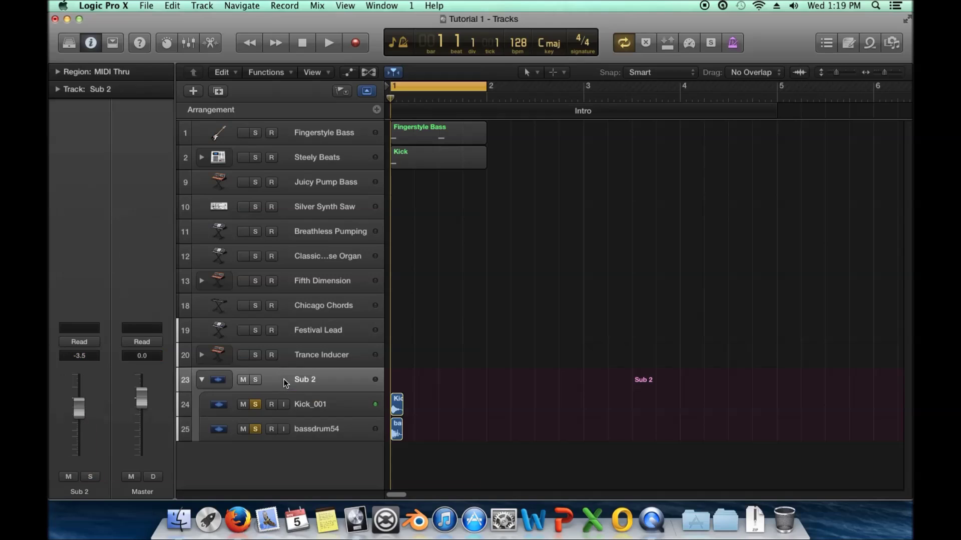
pyautogui.click(202, 380)
pyautogui.click(202, 379)
pyautogui.click(202, 380)
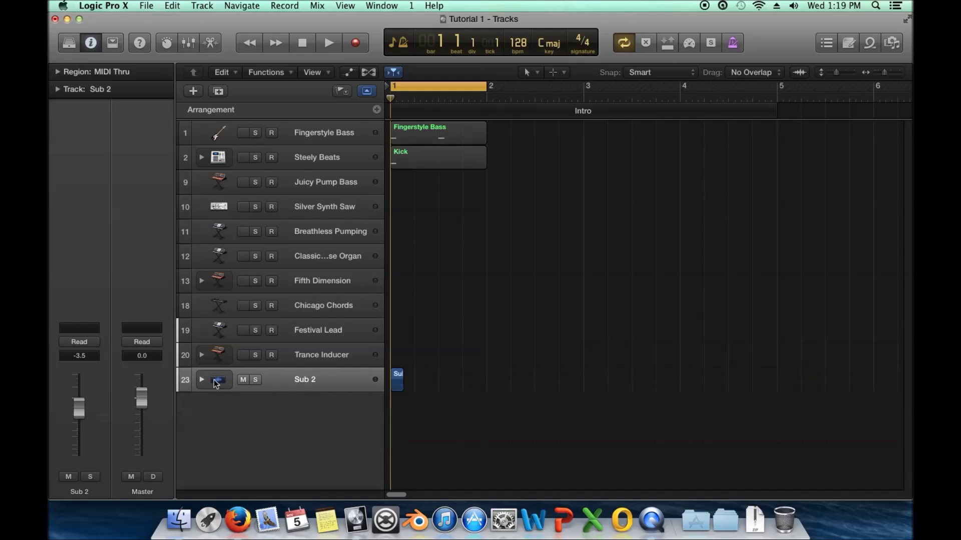
pyautogui.moveTo(488, 380); pyautogui.dragTo(404, 385)
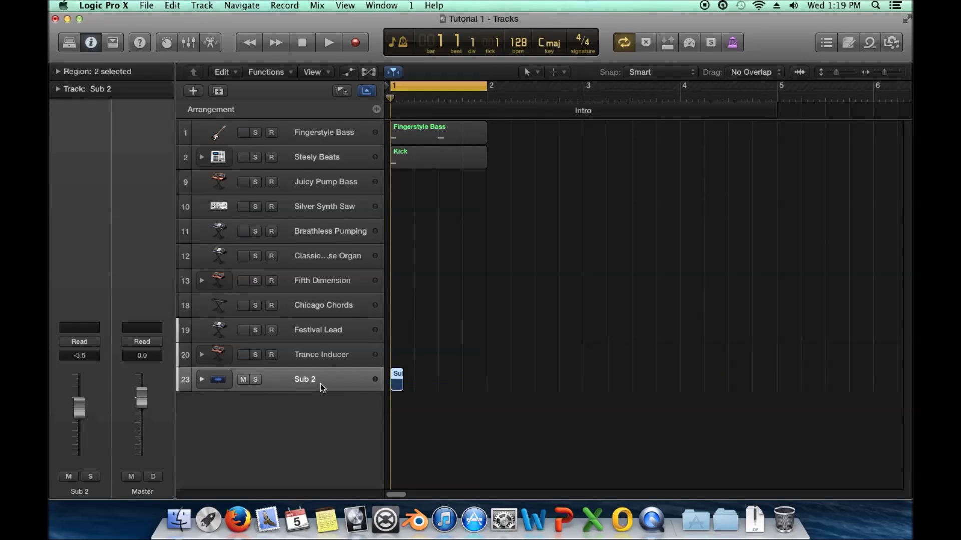
pyautogui.click(201, 381)
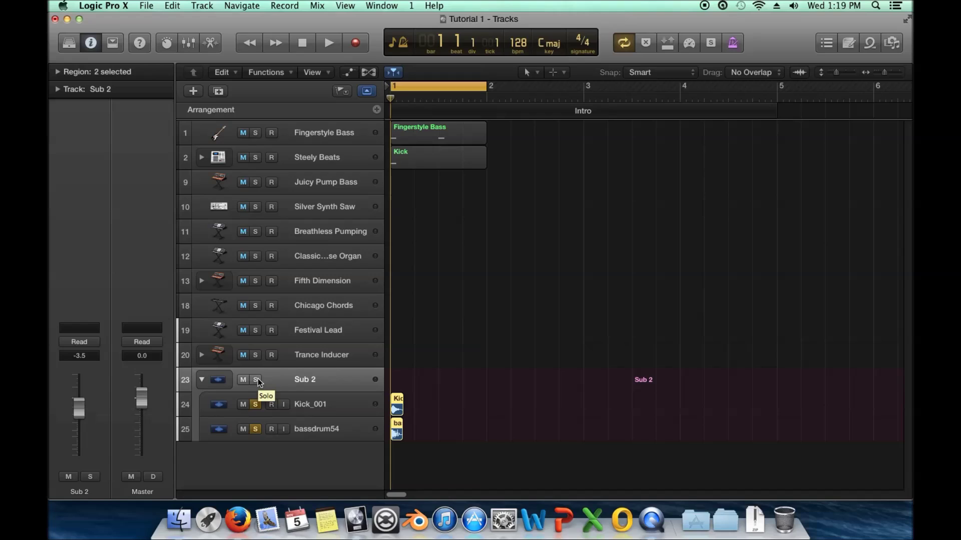
# Flatten Sub 2 and regroup Kick_001 and bassdrum54 into a new summing stack, Sum 1
pyautogui.press('super+BackSpace')
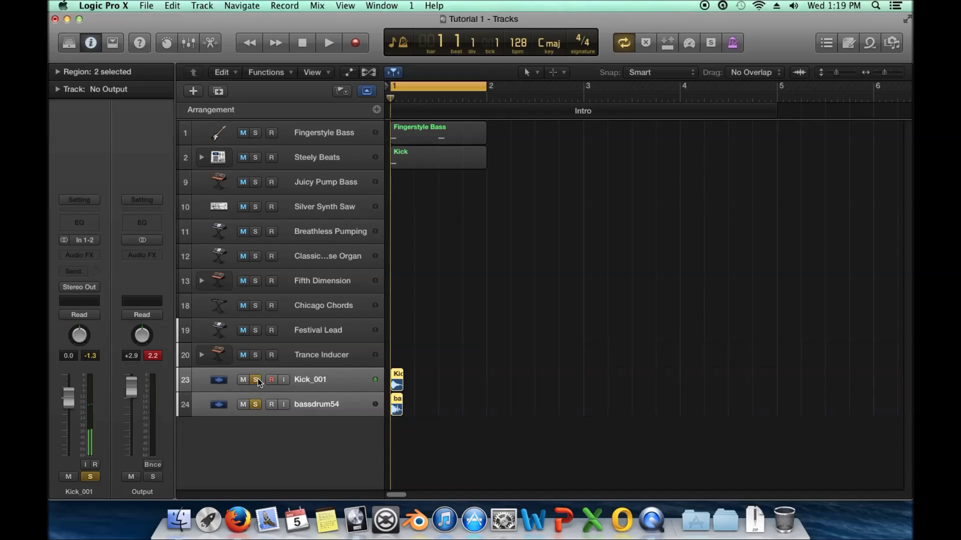
pyautogui.rightClick(326, 380)
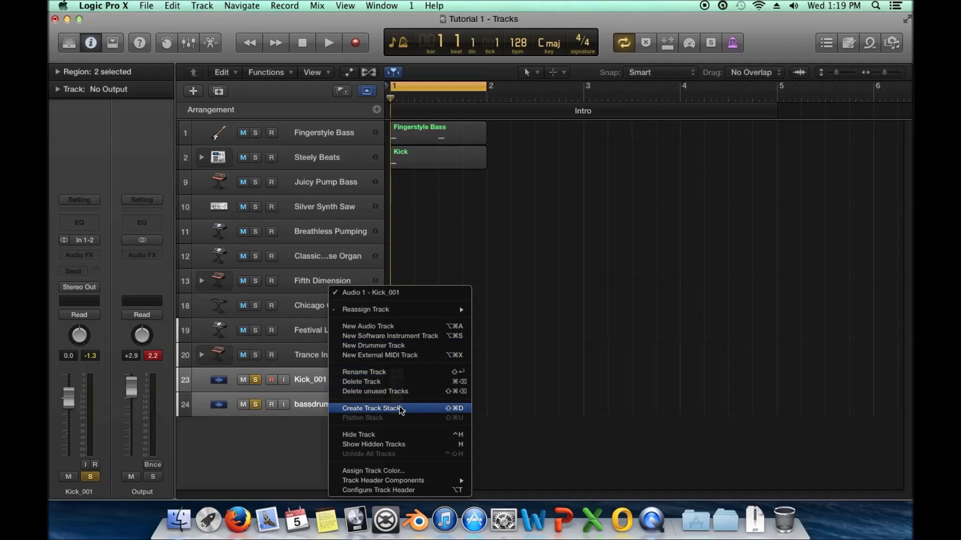
pyautogui.click(386, 413)
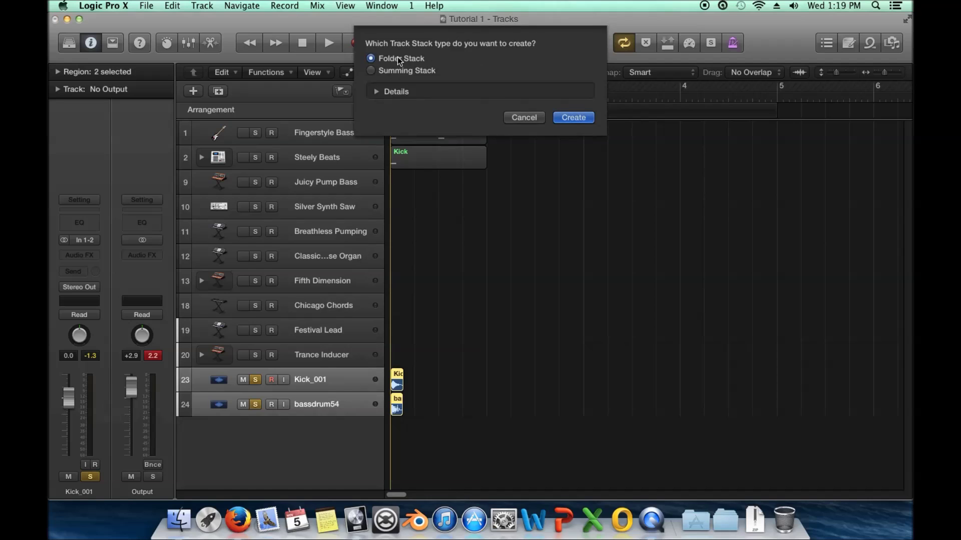
pyautogui.click(398, 71)
pyautogui.click(592, 118)
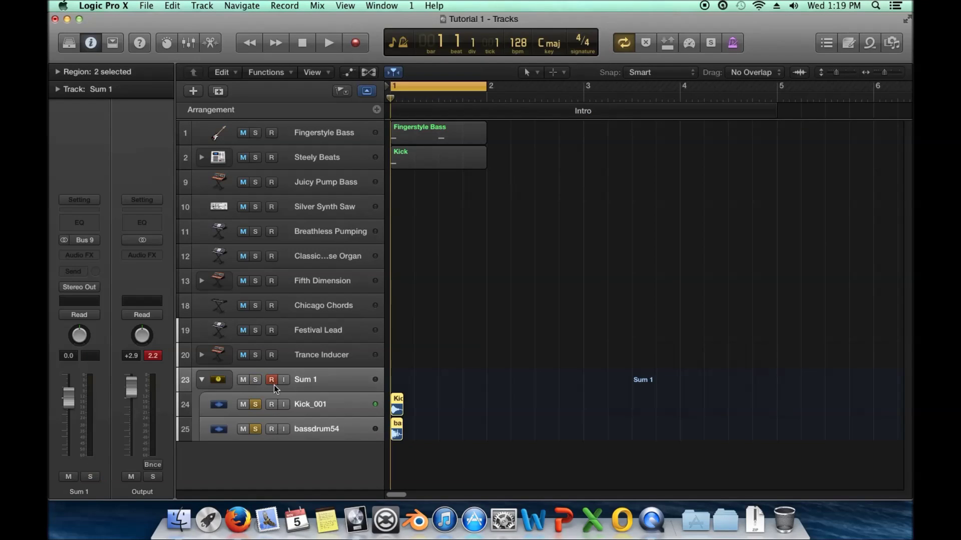
pyautogui.click(328, 429)
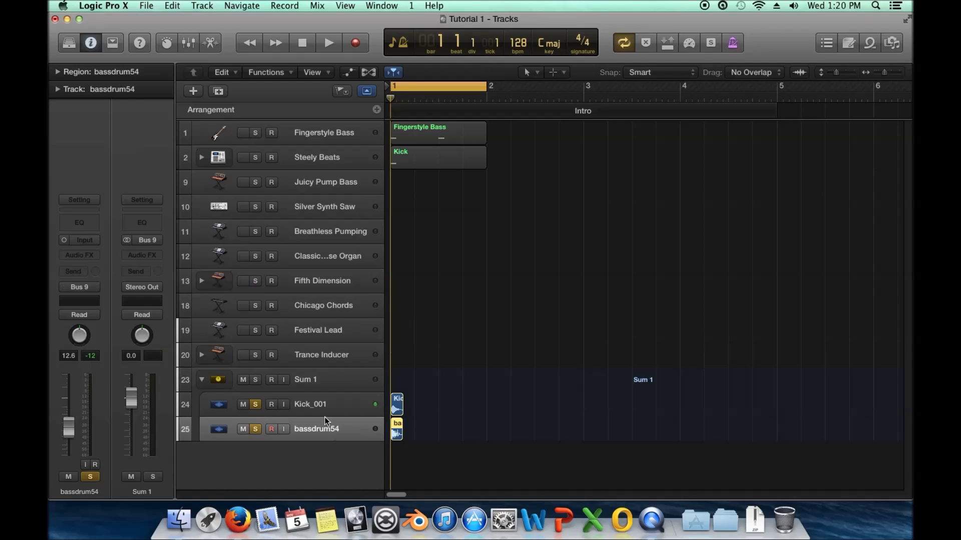
pyautogui.click(314, 379)
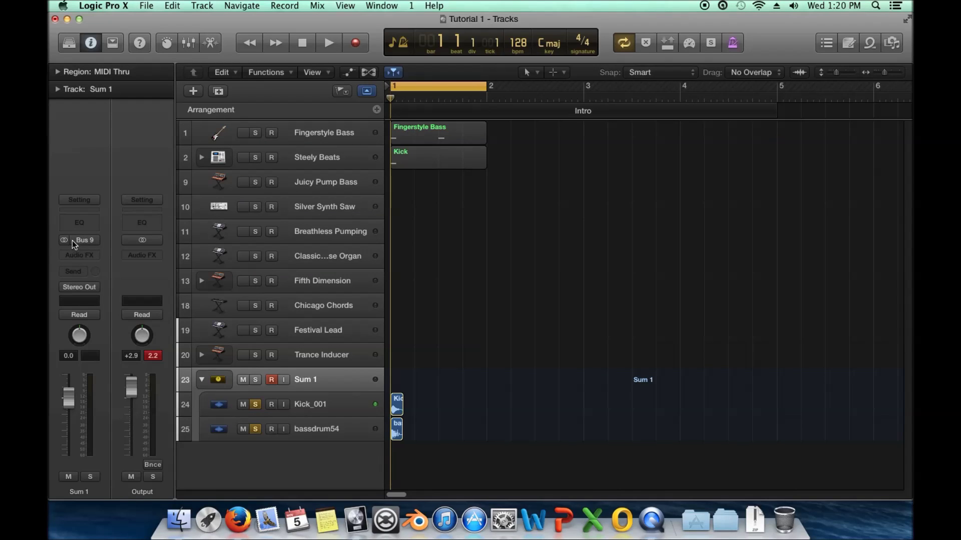
pyautogui.click(212, 403)
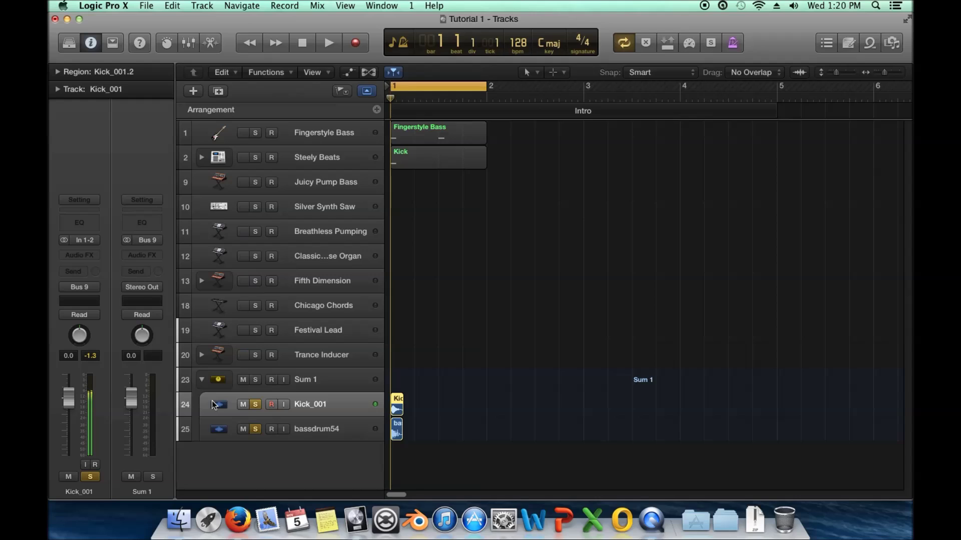
pyautogui.click(217, 234)
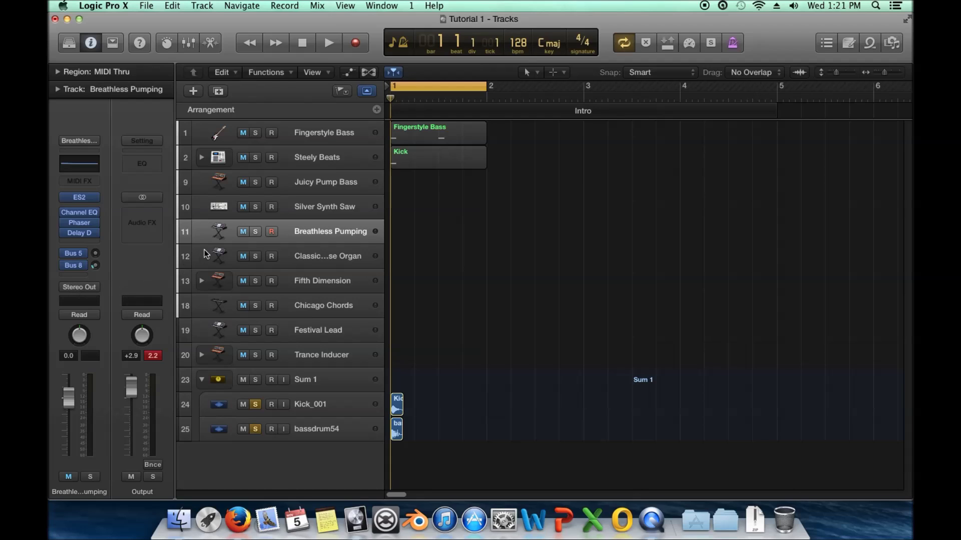
pyautogui.click(308, 401)
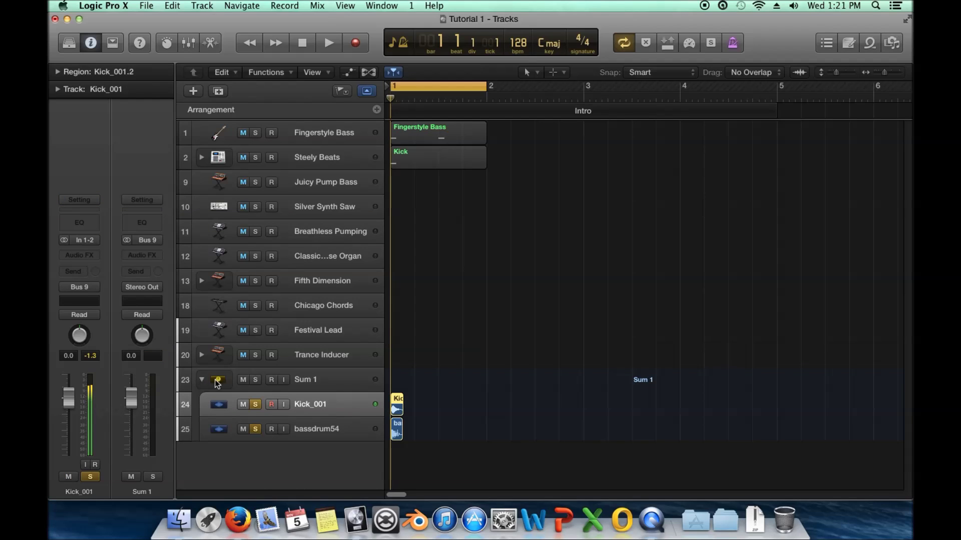
pyautogui.click(218, 429)
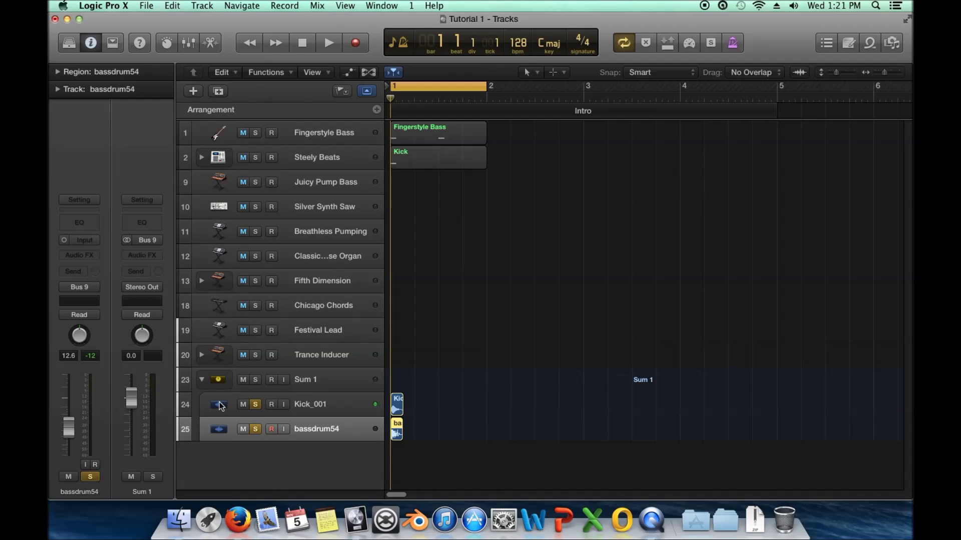
pyautogui.click(219, 403)
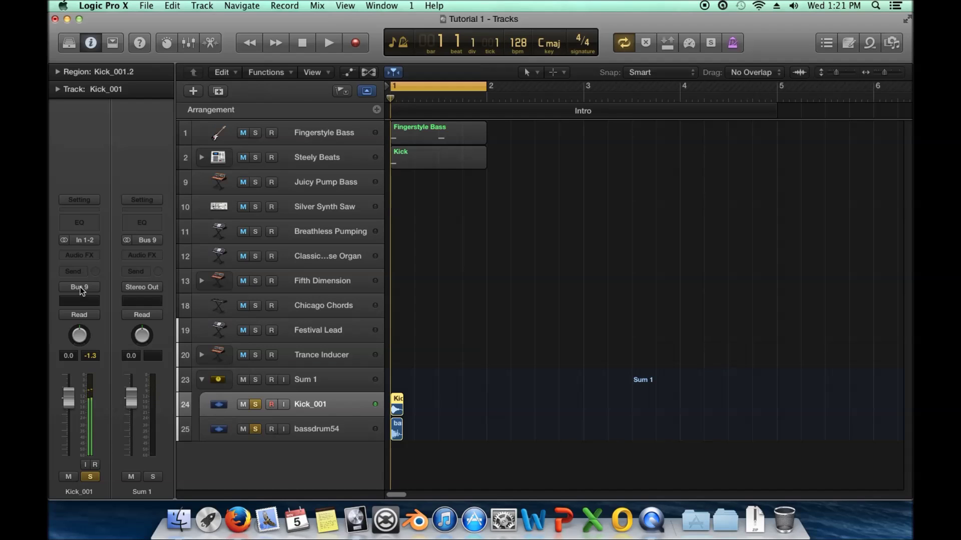
pyautogui.click(311, 379)
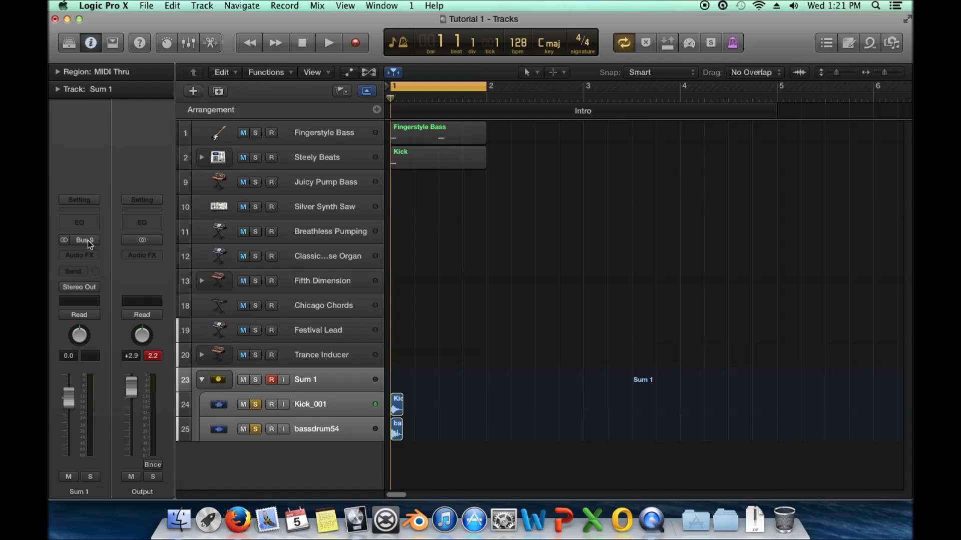
pyautogui.click(320, 412)
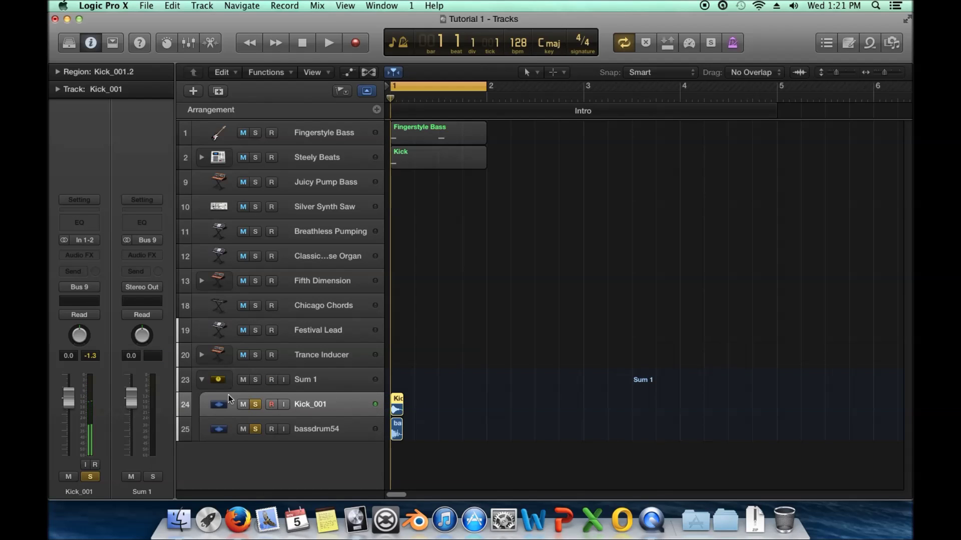
pyautogui.click(76, 255)
pyautogui.click(91, 142)
pyautogui.click(346, 374)
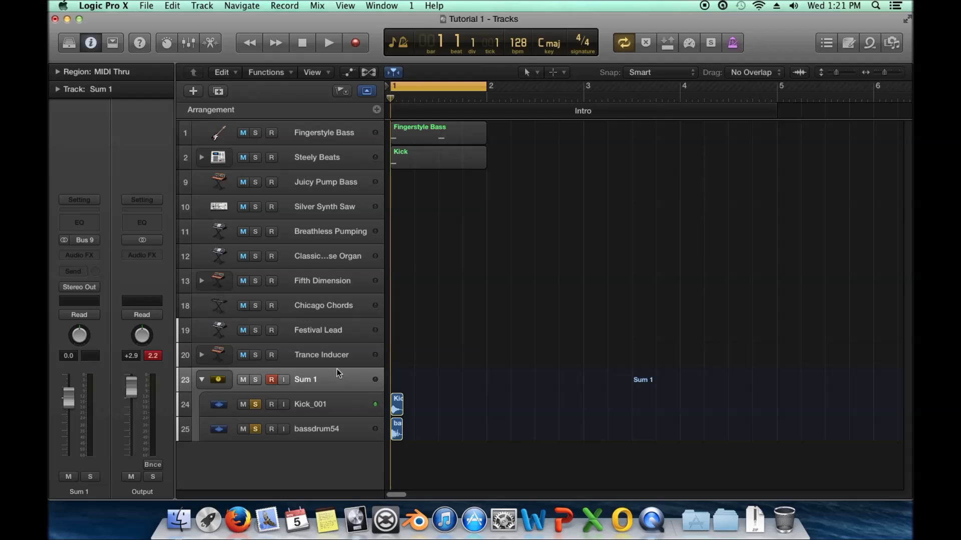
pyautogui.click(82, 254)
# Dismiss the open plug-in and send menus, select Sum 1, and collapse the stack
pyautogui.click(76, 130)
pyautogui.click(75, 272)
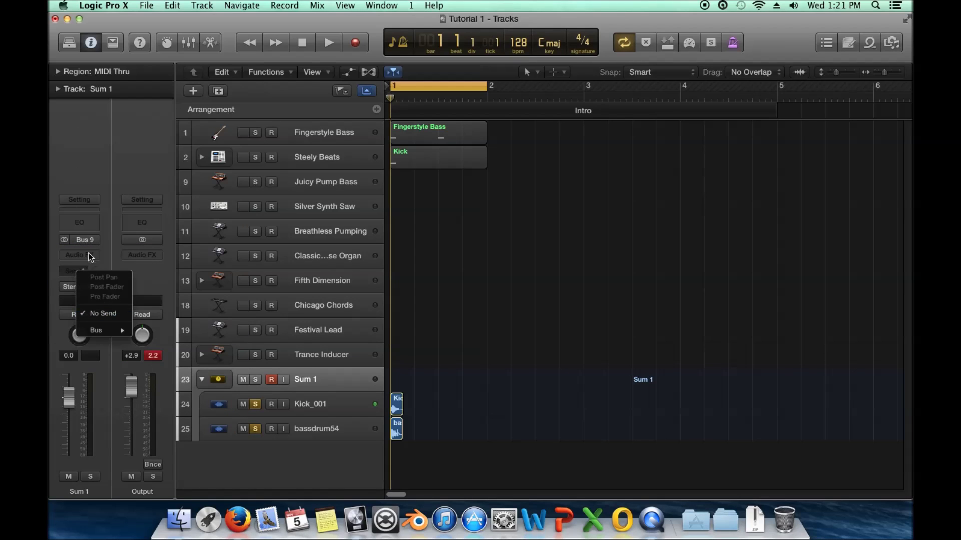
pyautogui.click(56, 270)
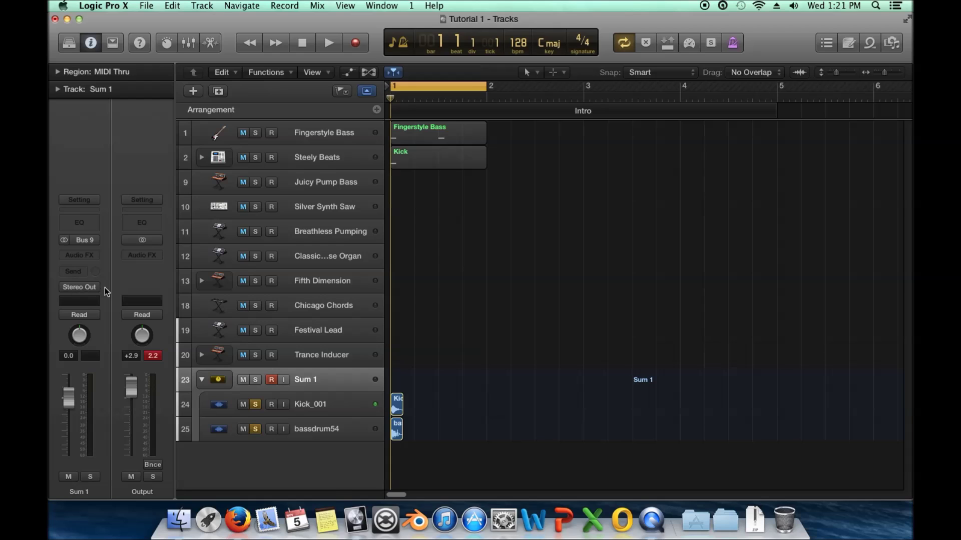
pyautogui.click(213, 406)
pyautogui.click(210, 424)
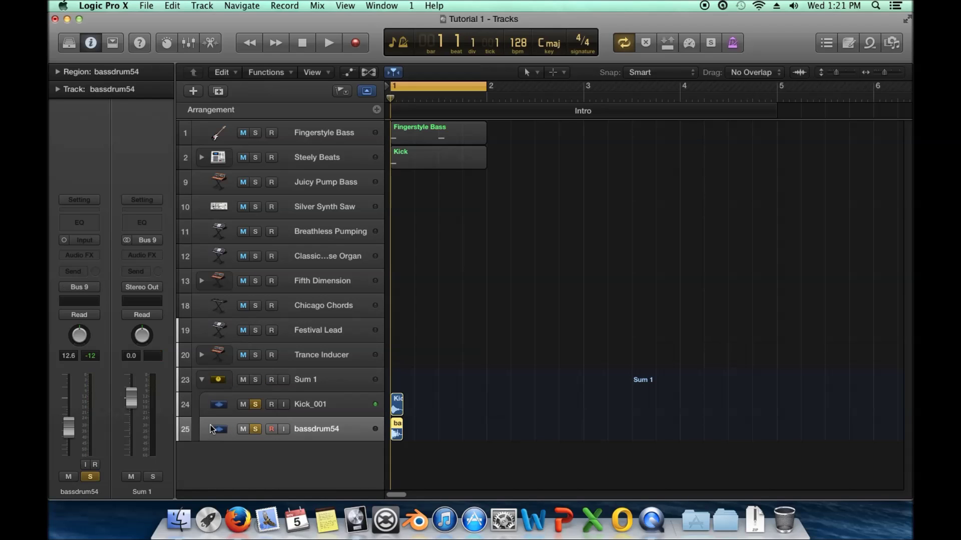
pyautogui.click(219, 379)
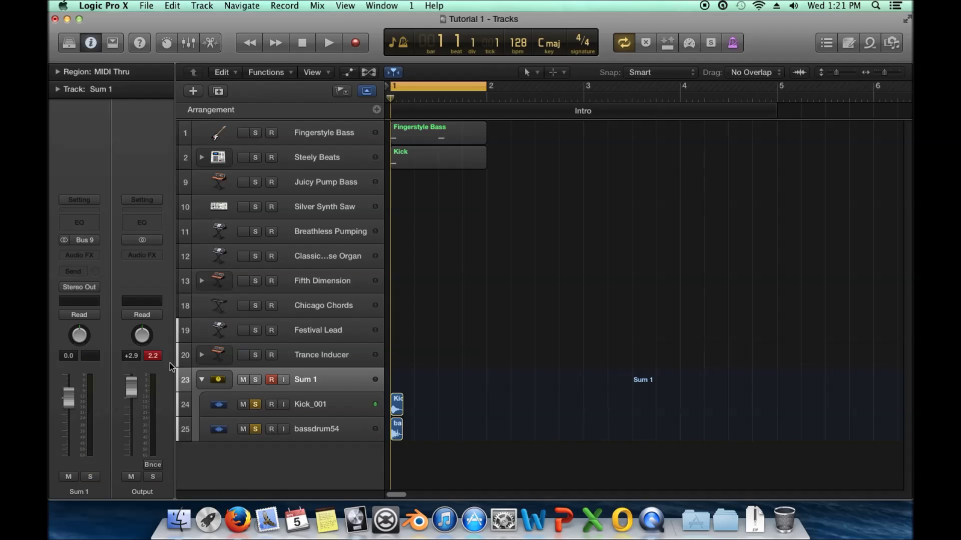
pyautogui.click(202, 380)
# Insert a stereo Spectral Gate from the Filter plug-ins on Sum 1
pyautogui.click(80, 254)
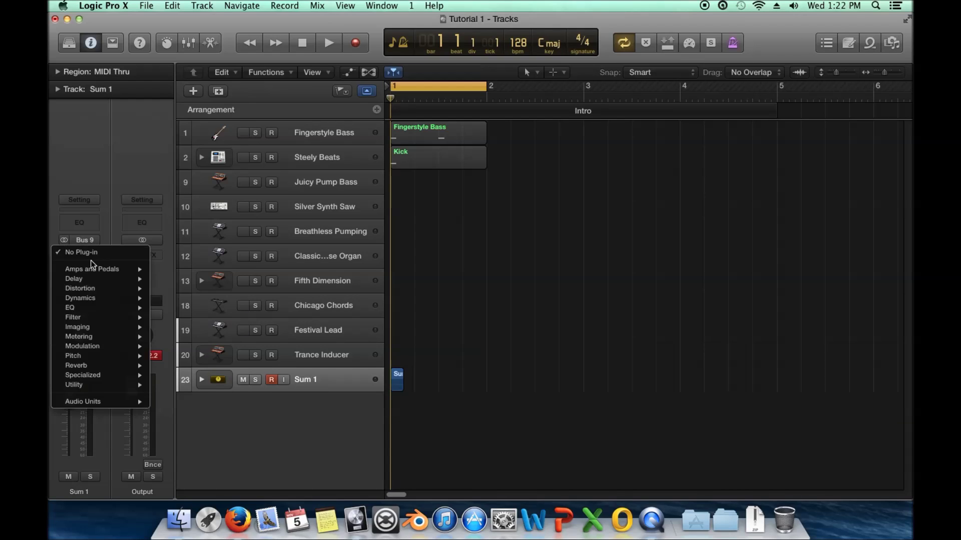
pyautogui.moveTo(109, 310)
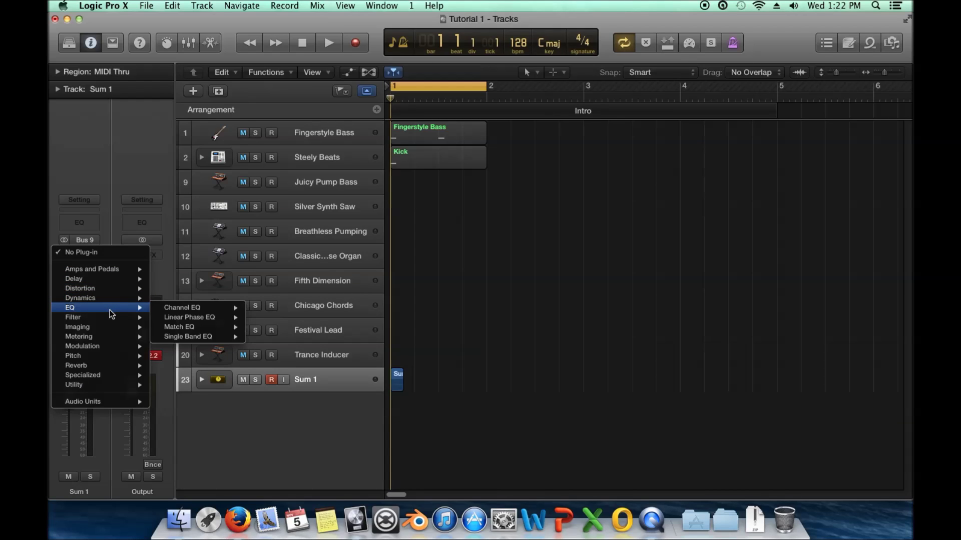
pyautogui.moveTo(123, 376)
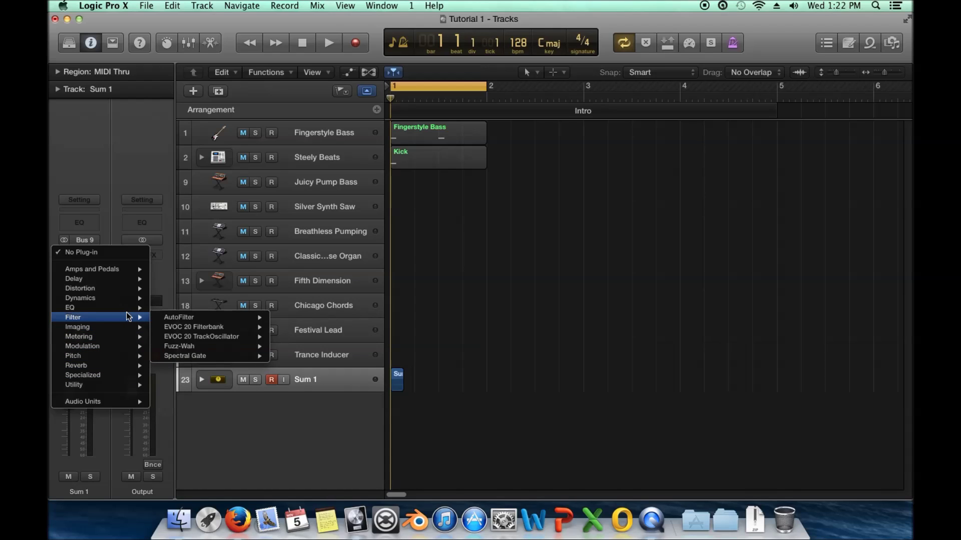
pyautogui.moveTo(225, 359)
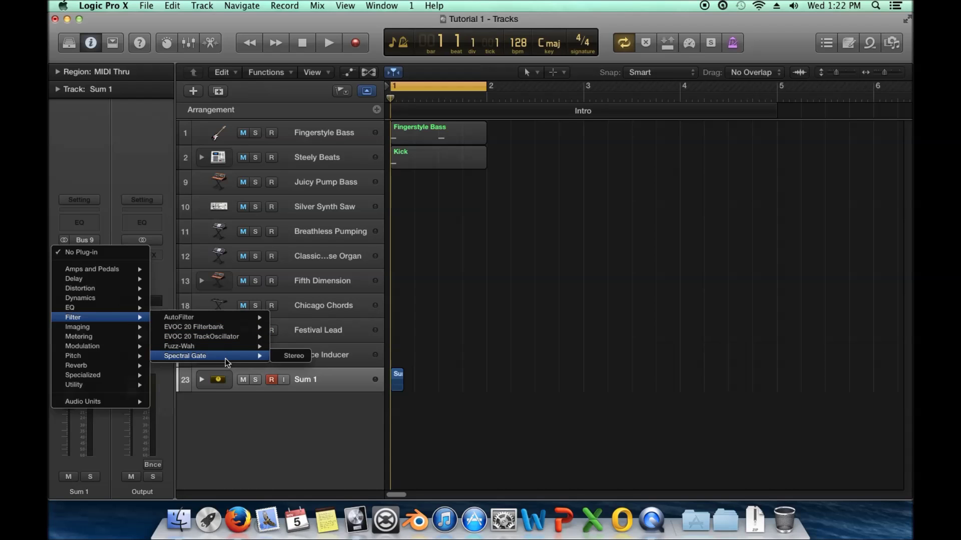
pyautogui.click(299, 356)
# Step the Spectral Gate preset to Crunchy Bandpass and move its window aside
pyautogui.click(148, 86)
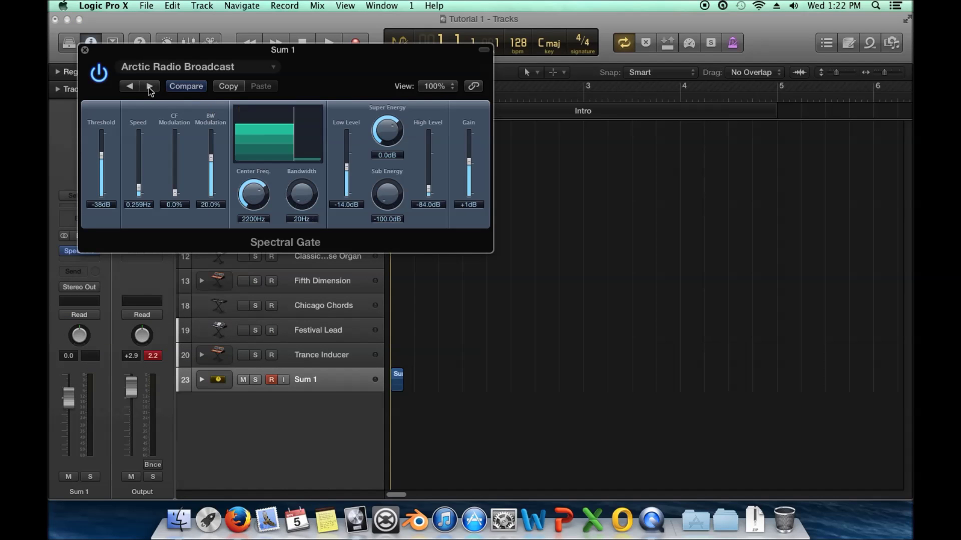
pyautogui.click(148, 87)
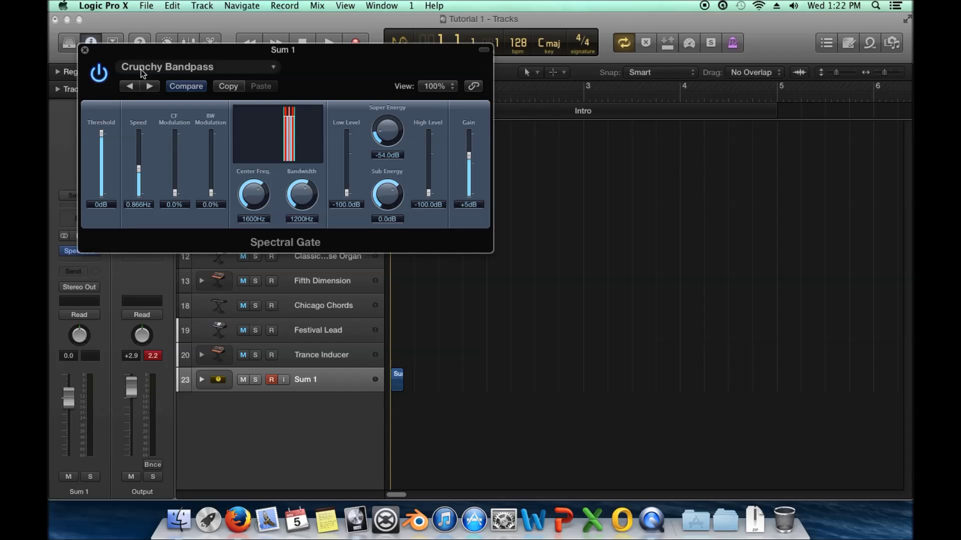
pyautogui.moveTo(141, 69); pyautogui.dragTo(573, 124)
# Expand and solo Sum 1, audition it with the Spectral Gate on, then unsolo
pyautogui.click(201, 380)
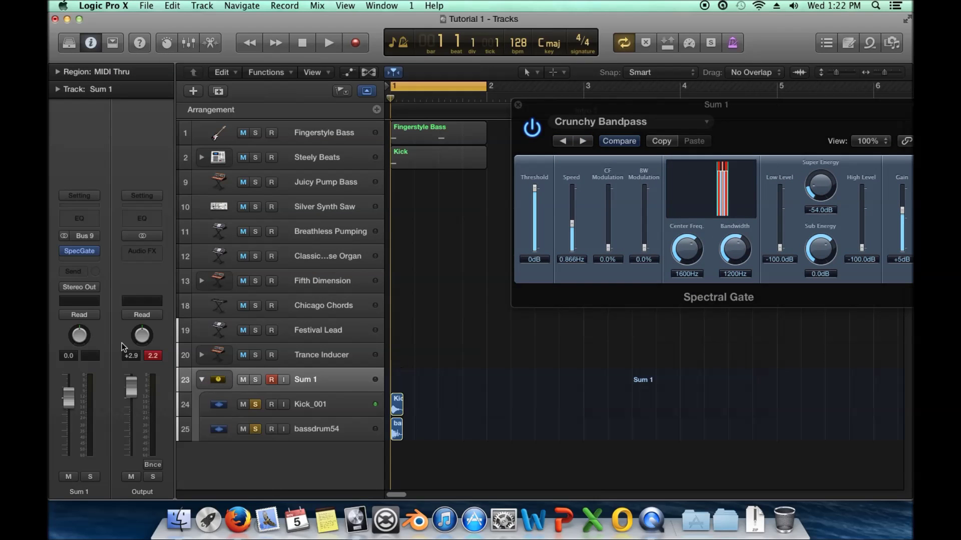
pyautogui.click(256, 381)
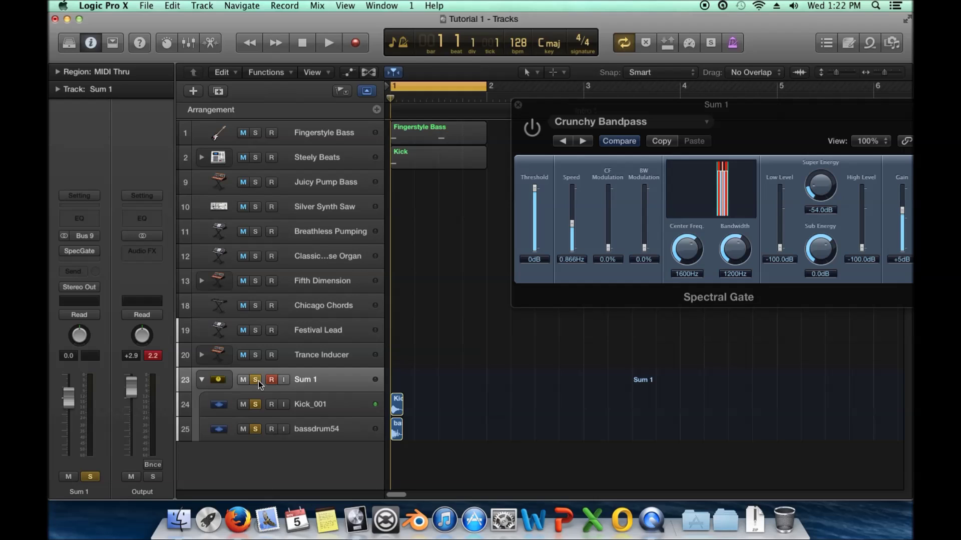
pyautogui.press('space')
pyautogui.press('space')
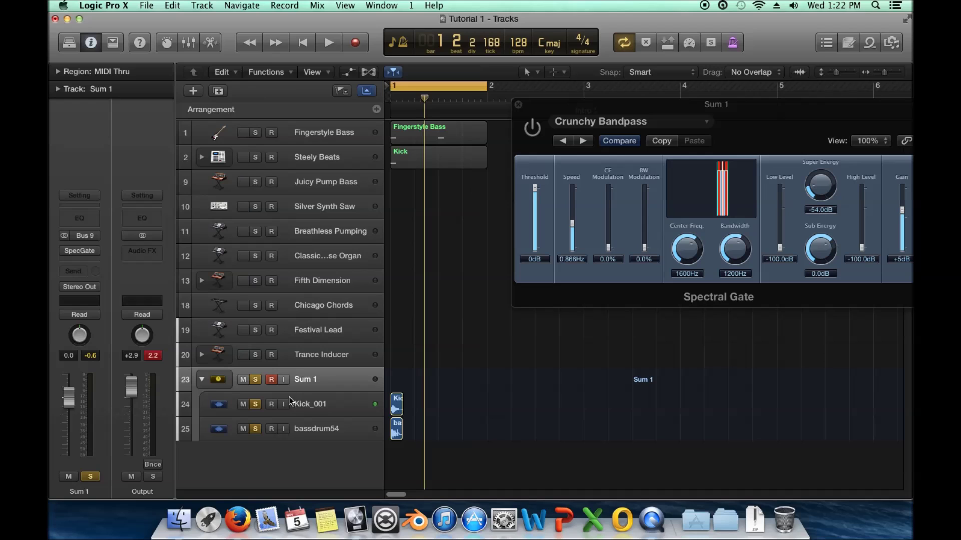
pyautogui.click(255, 405)
pyautogui.click(531, 129)
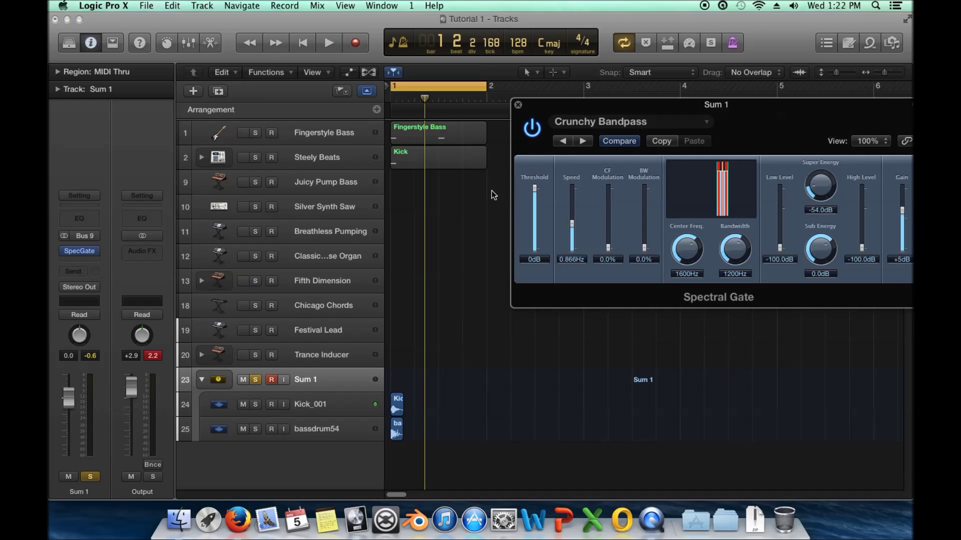
pyautogui.press('space')
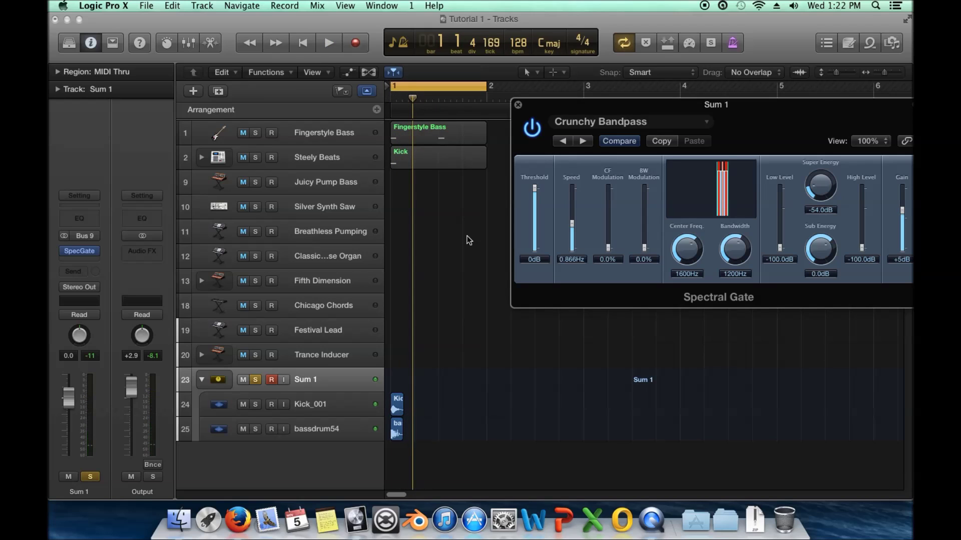
pyautogui.click(254, 379)
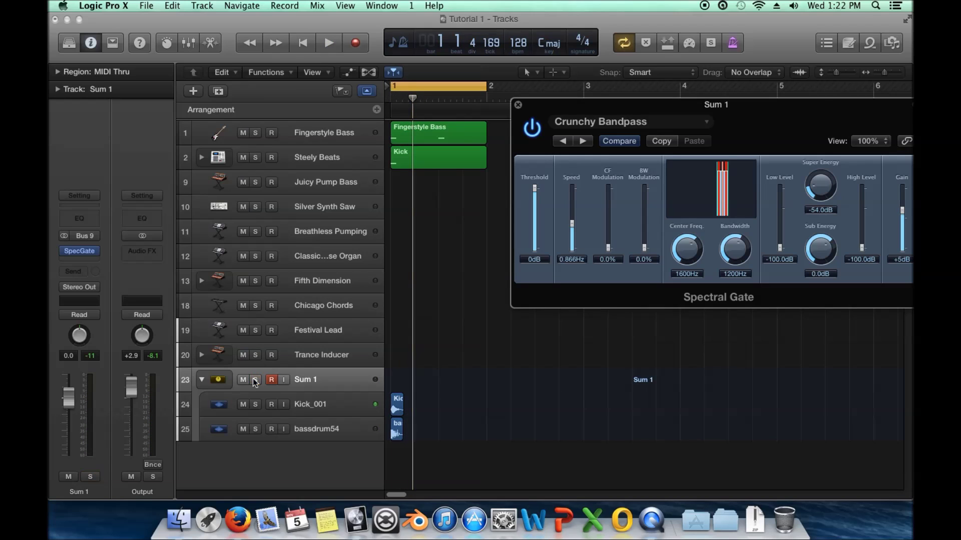
# Select Kick_001 and bassdrum54 in turn inside the Sum 1 stack
pyautogui.click(316, 407)
pyautogui.click(313, 433)
pyautogui.click(315, 410)
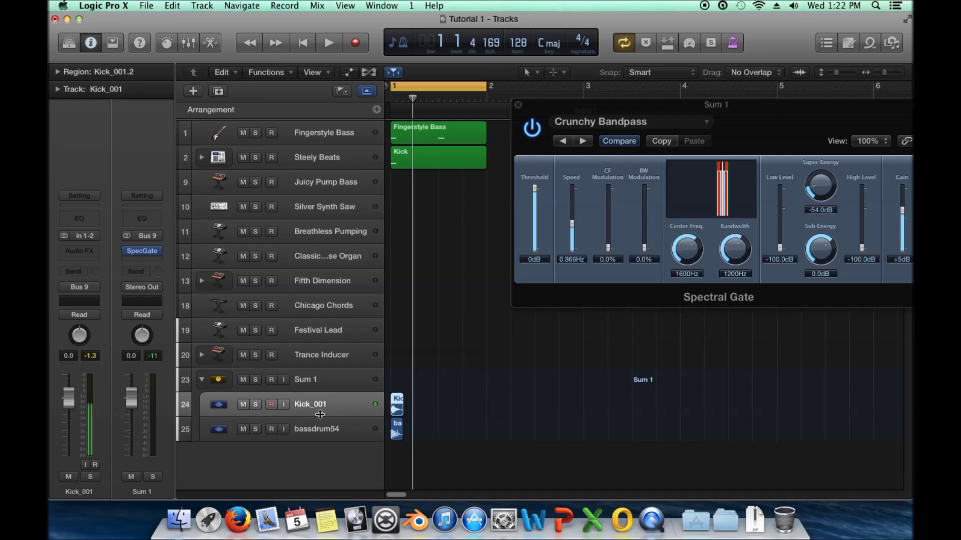
pyautogui.press('Down')
pyautogui.click(316, 411)
pyautogui.press('Down')
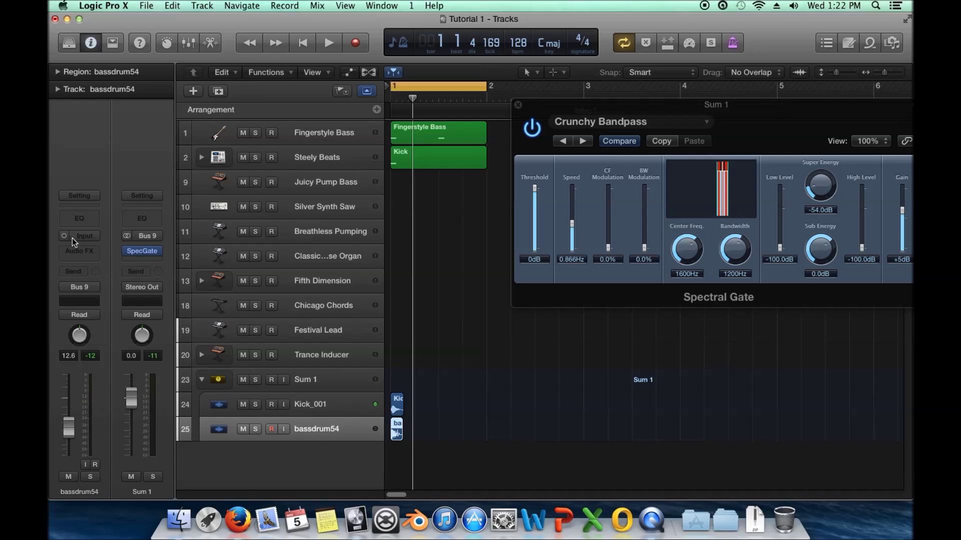
pyautogui.click(307, 403)
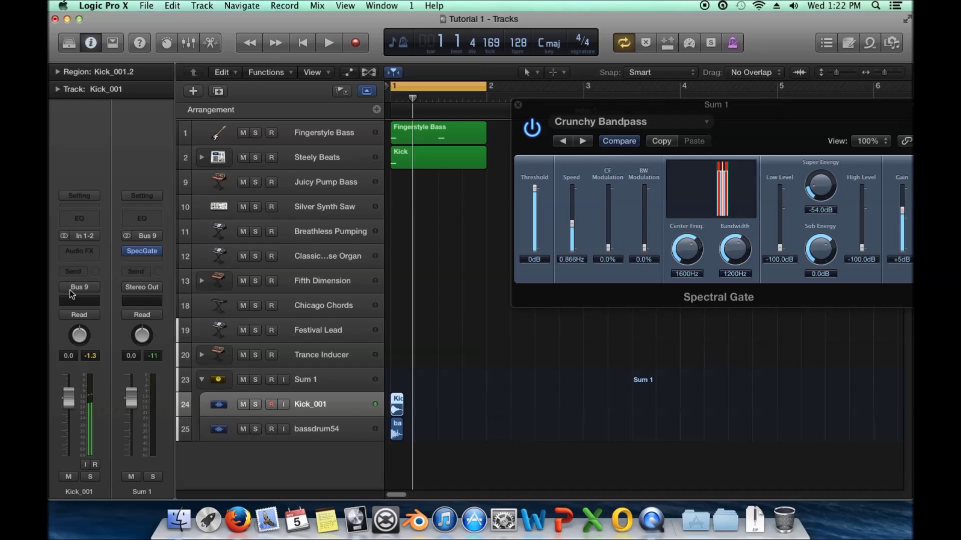
pyautogui.click(337, 431)
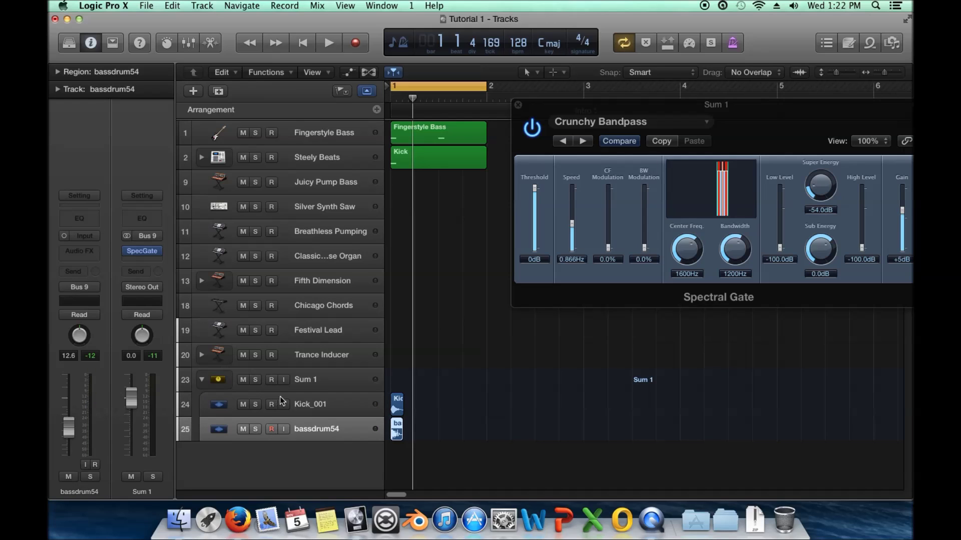
pyautogui.click(314, 378)
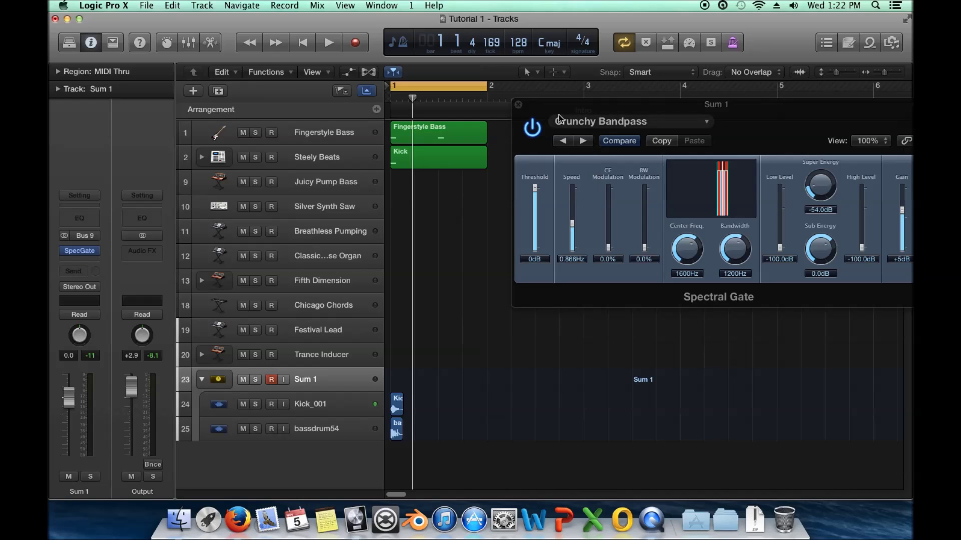
pyautogui.moveTo(575, 110); pyautogui.dragTo(523, 110)
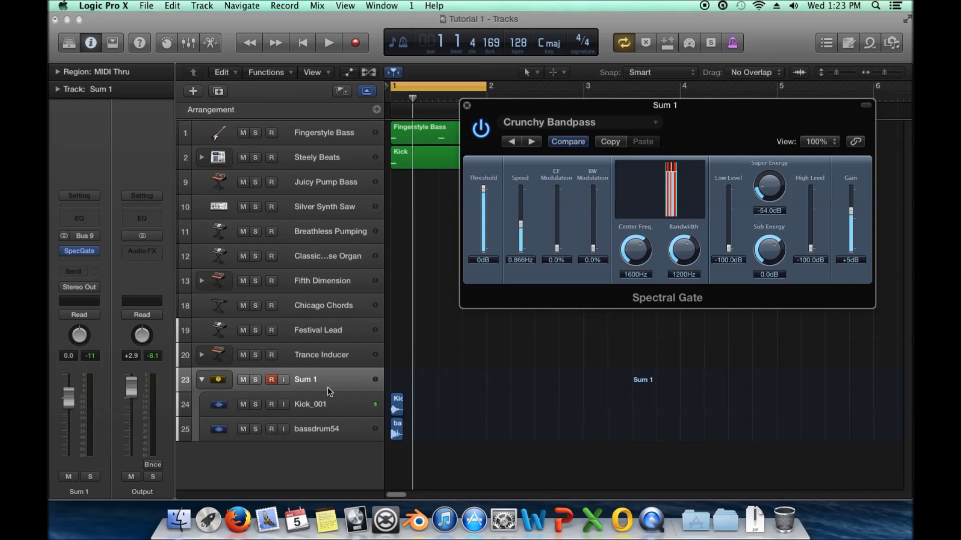
# Route Sum 1's send to Bus 20, creating Aux 2, then select its member tracks
pyautogui.click(335, 397)
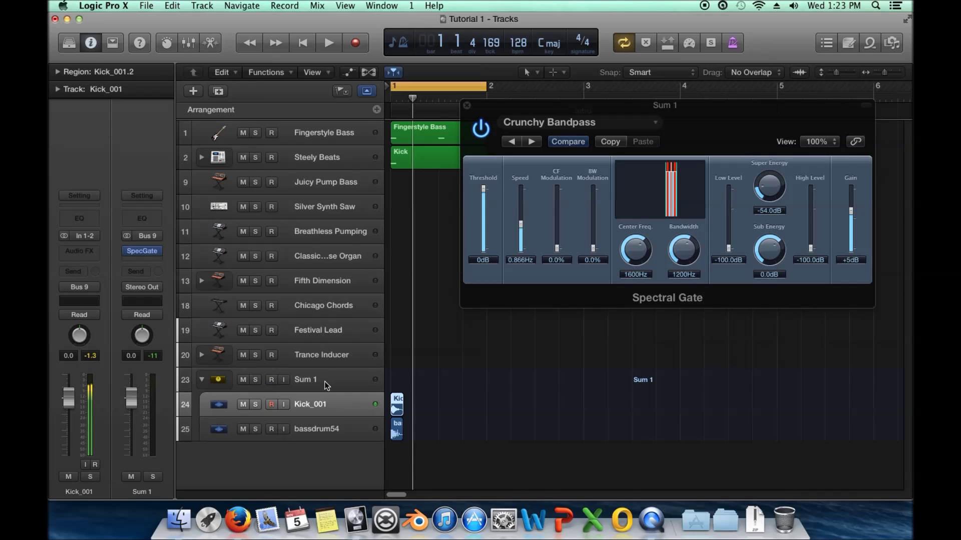
pyautogui.click(324, 381)
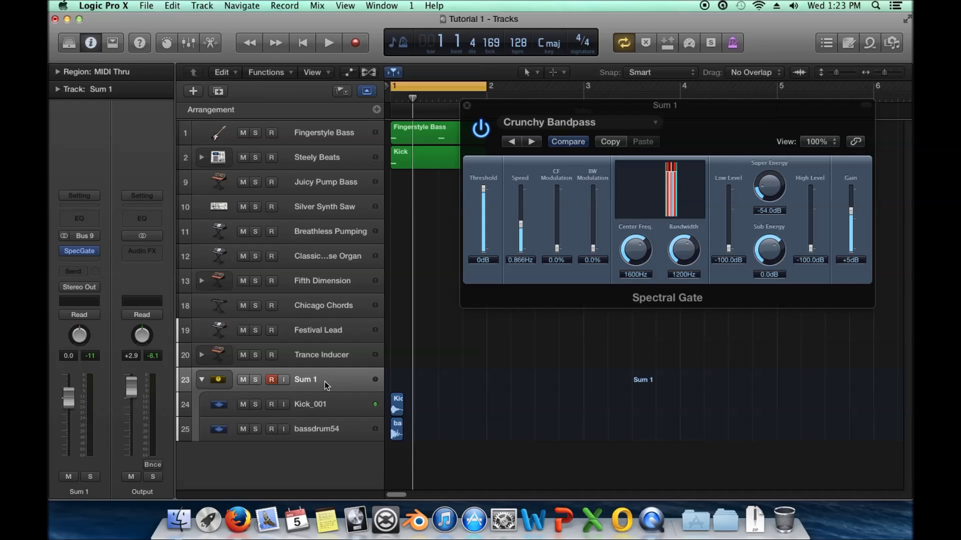
pyautogui.click(83, 273)
pyautogui.moveTo(115, 333)
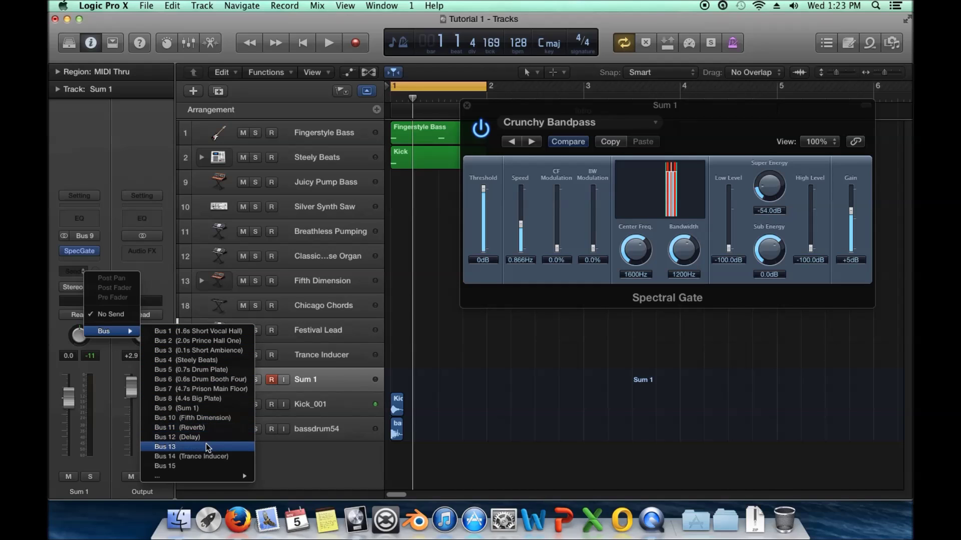
pyautogui.moveTo(215, 476)
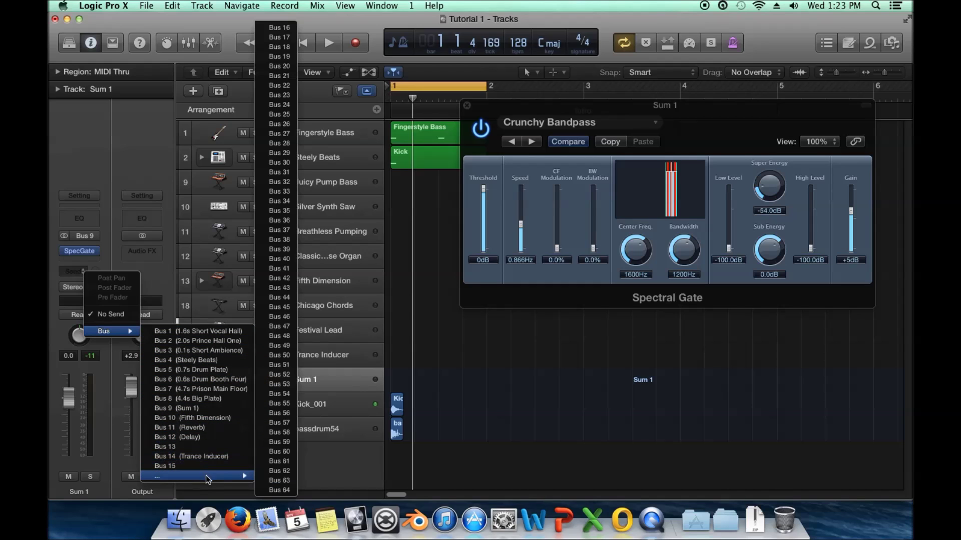
pyautogui.click(287, 66)
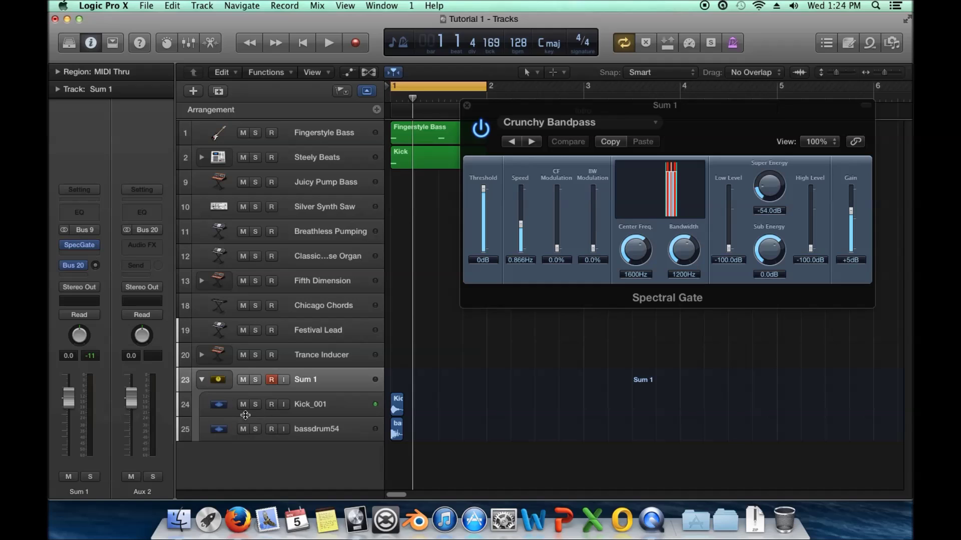
pyautogui.click(215, 404)
pyautogui.click(211, 425)
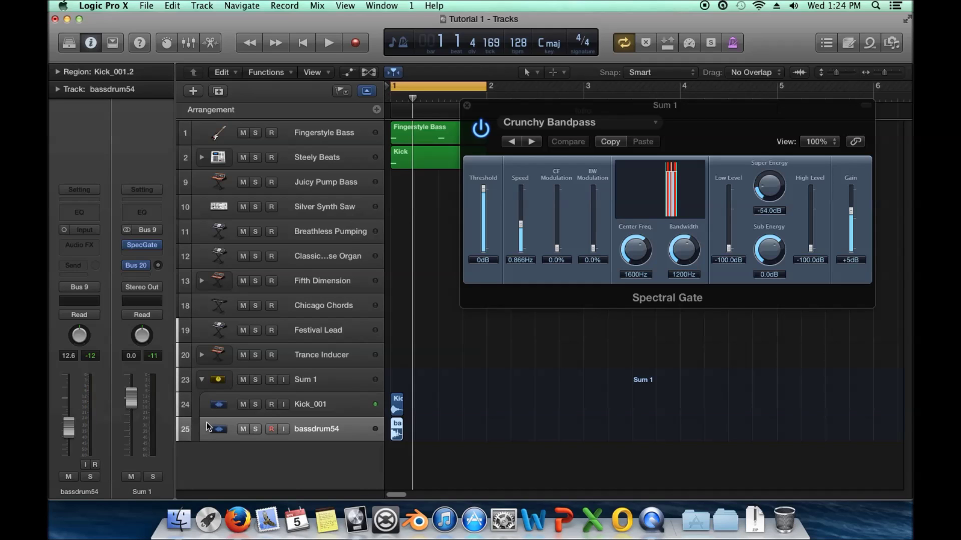
# Collapse Sum 1, compare Aux 2 with the main output, and adjust the Bus 20 send level
pyautogui.click(202, 379)
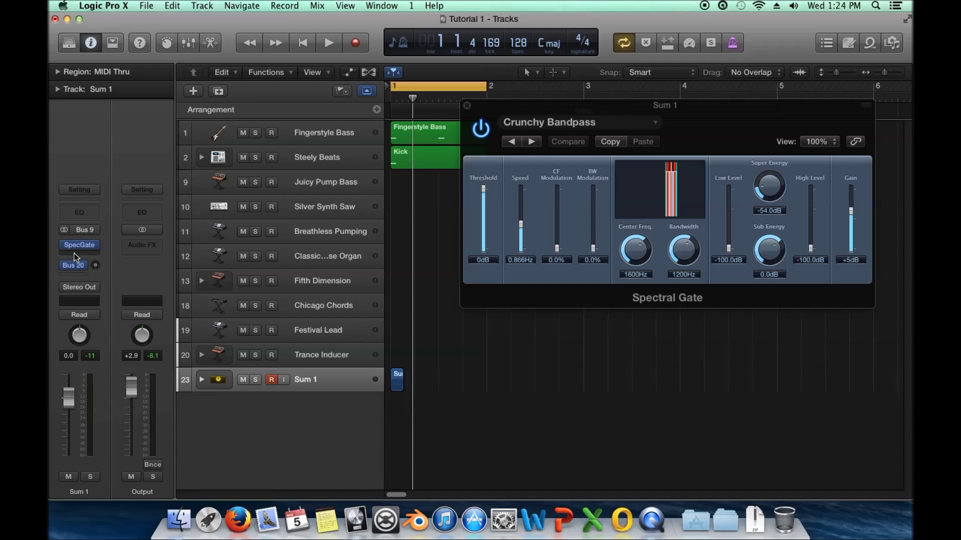
pyautogui.click(76, 266)
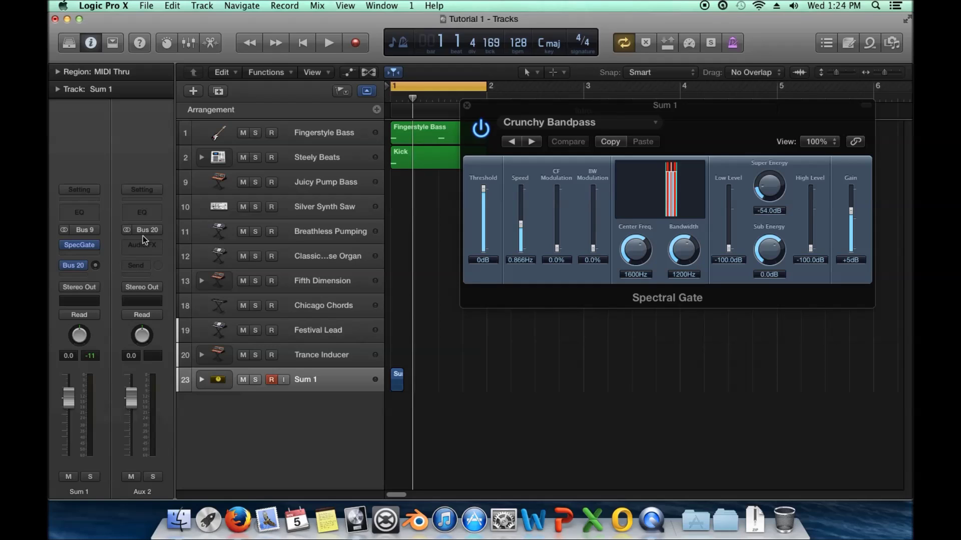
pyautogui.click(78, 290)
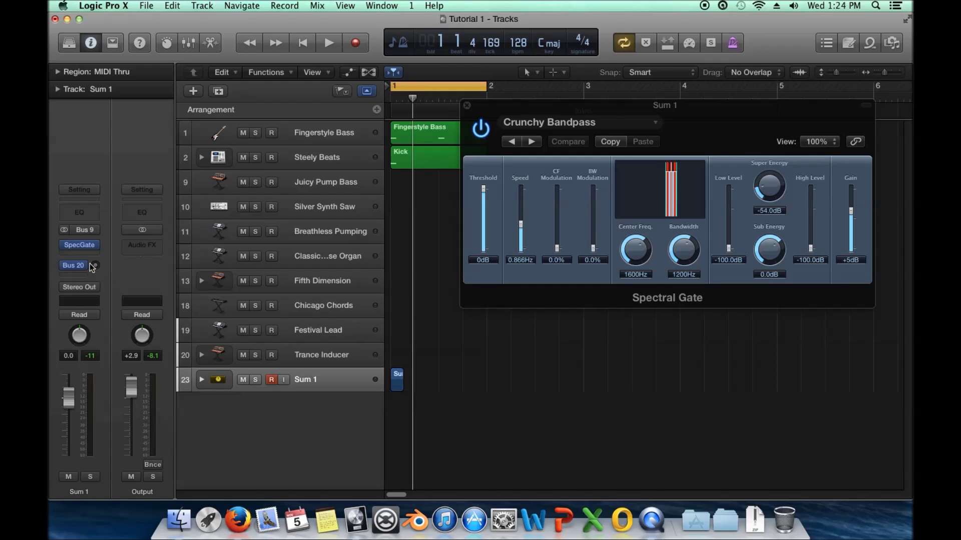
pyautogui.click(80, 266)
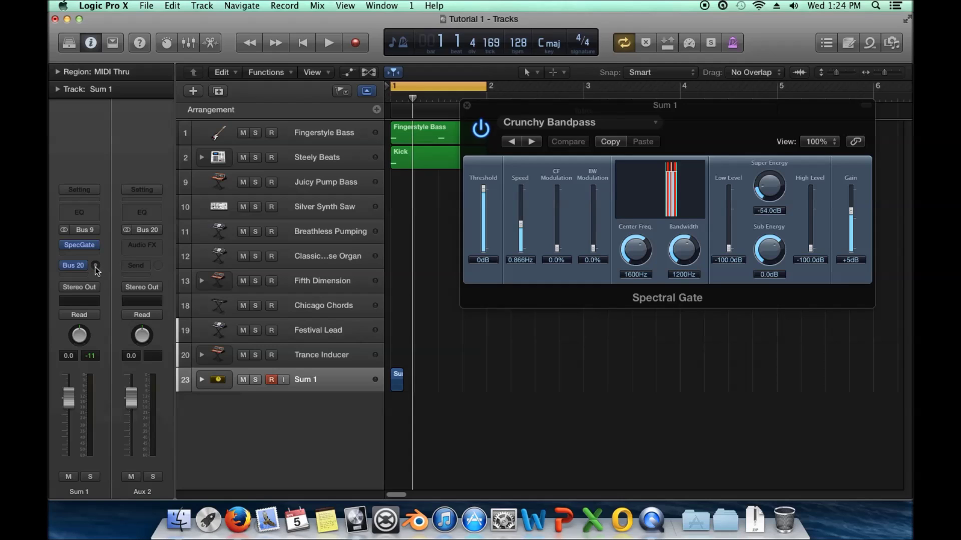
pyautogui.moveTo(95, 265); pyautogui.dragTo(97, 214)
# Settle Sum 1's Bus 20 send at -17.6 and play the arrangement to listen
pyautogui.moveTo(96, 201); pyautogui.dragTo(96, 201)
pyautogui.moveTo(95, 265); pyautogui.dragTo(95, 270)
pyautogui.moveTo(95, 270); pyautogui.dragTo(95, 269)
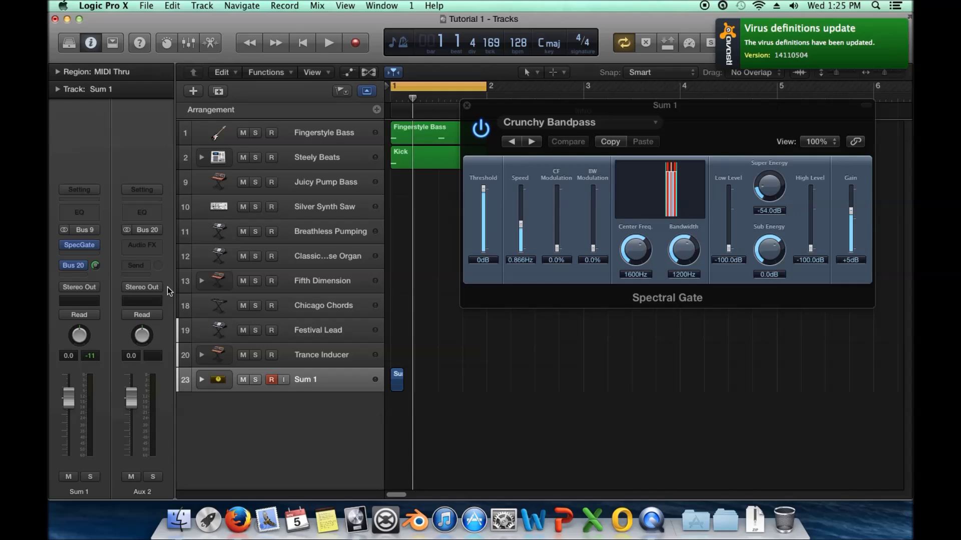
pyautogui.press('space')
pyautogui.press('space')
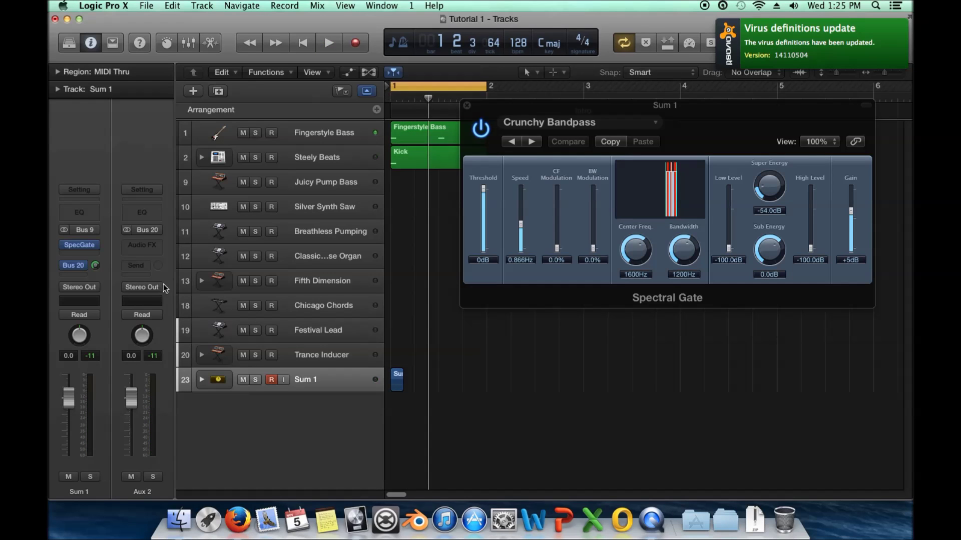
# Solo Sum 1 and listen with its Bus 20 send turned down to silence
pyautogui.click(255, 380)
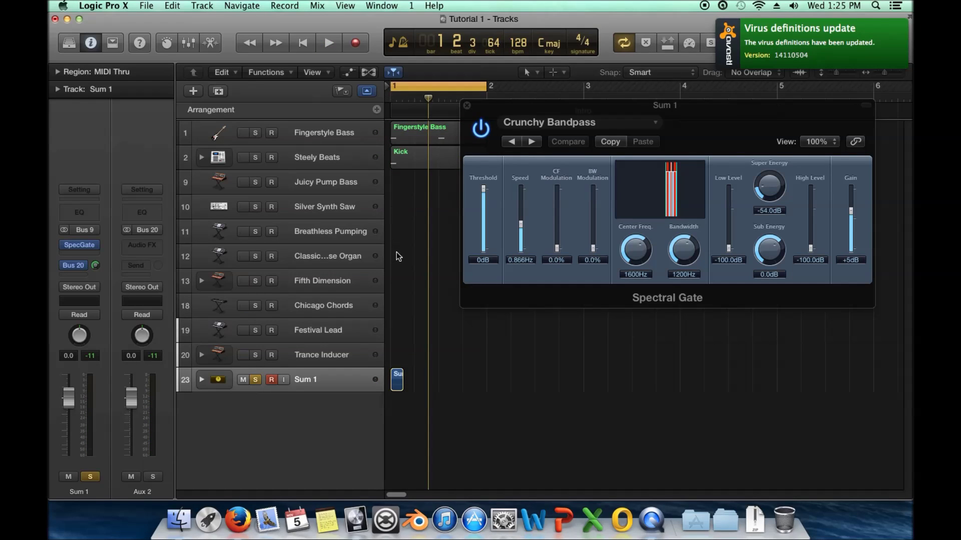
pyautogui.press('space')
pyautogui.press('space')
pyautogui.press('space')
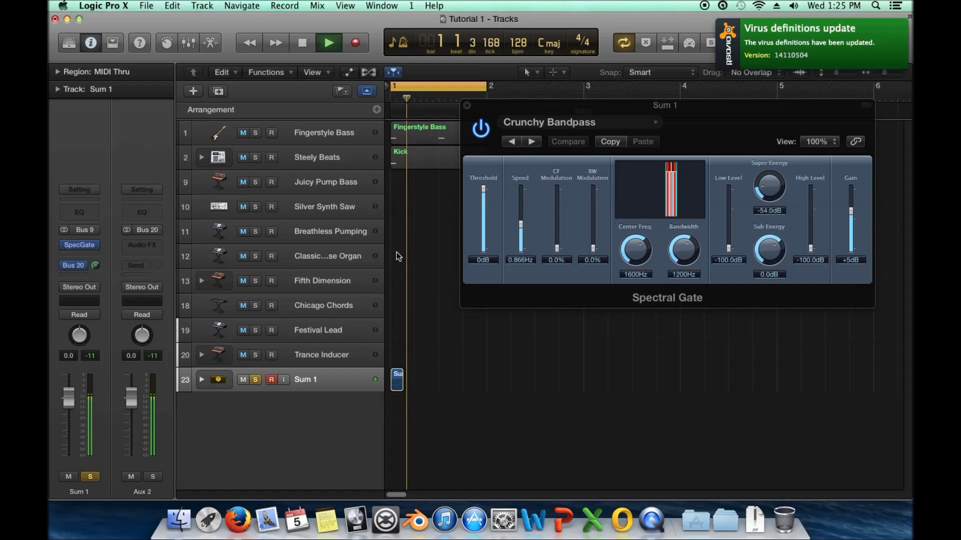
pyautogui.press('space')
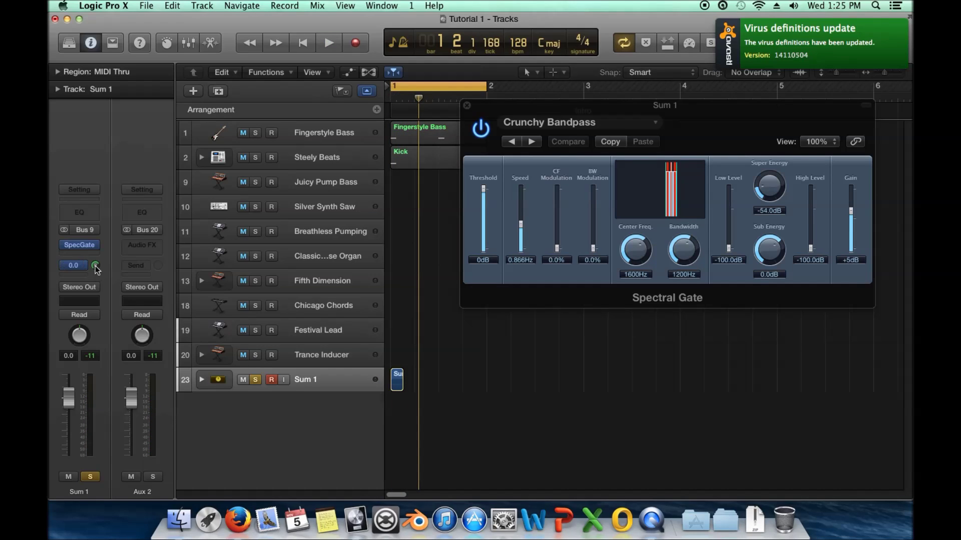
pyautogui.moveTo(95, 266); pyautogui.dragTo(95, 290)
pyautogui.press('space')
pyautogui.press('space')
pyautogui.press('space')
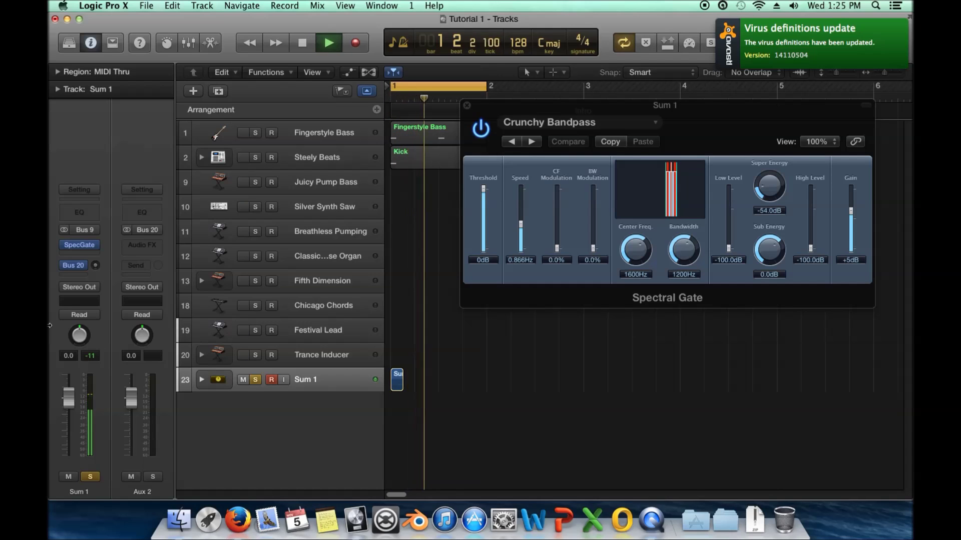
pyautogui.click(81, 288)
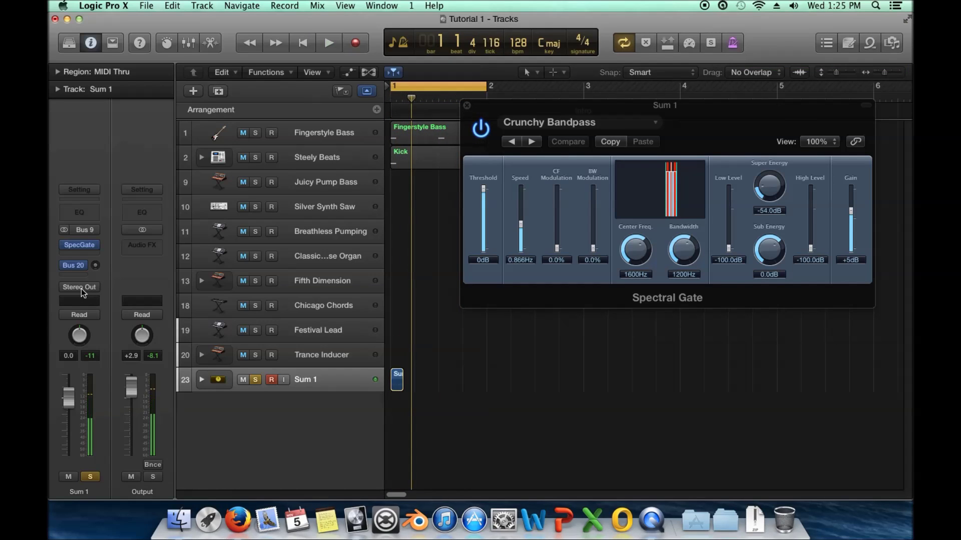
pyautogui.press('space')
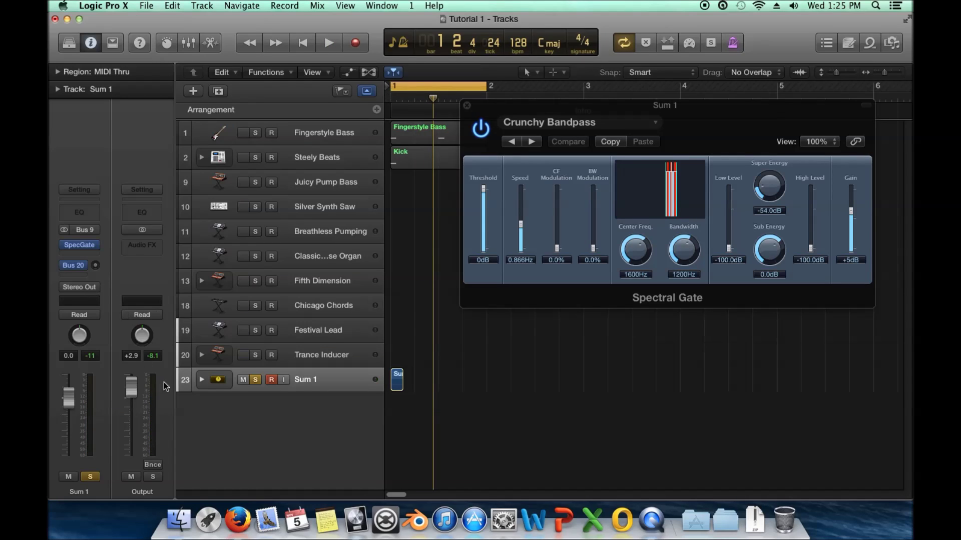
# Reset the Bus 20 send to 0.0, listen, then turn it back down to -∞
pyautogui.click(95, 265)
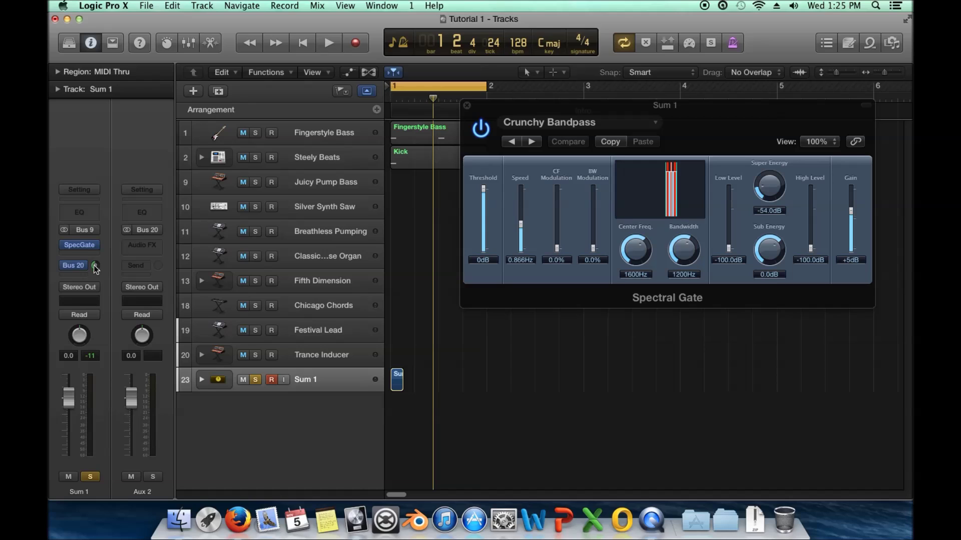
pyautogui.keyDown('alt'); pyautogui.click(95, 265); pyautogui.keyUp('alt')
pyautogui.press('space')
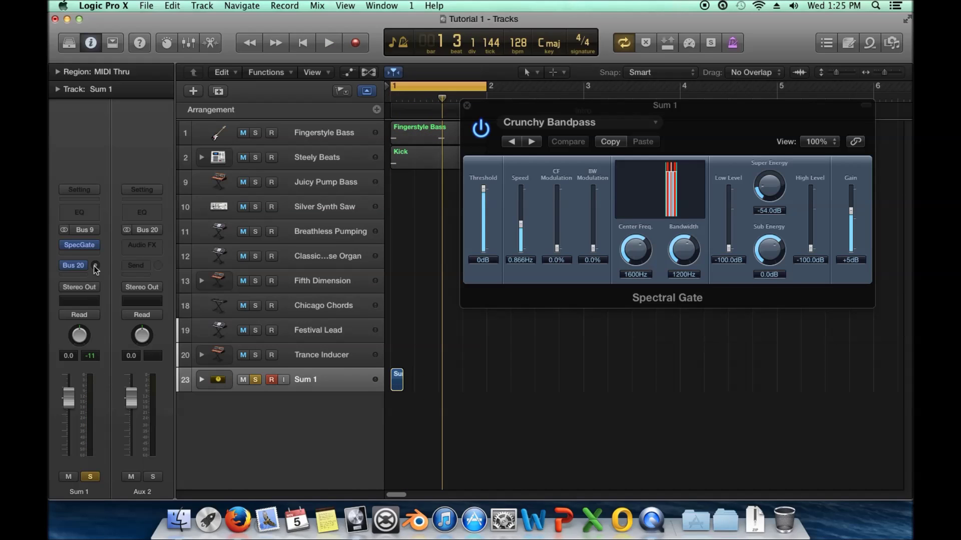
pyautogui.moveTo(68, 268)
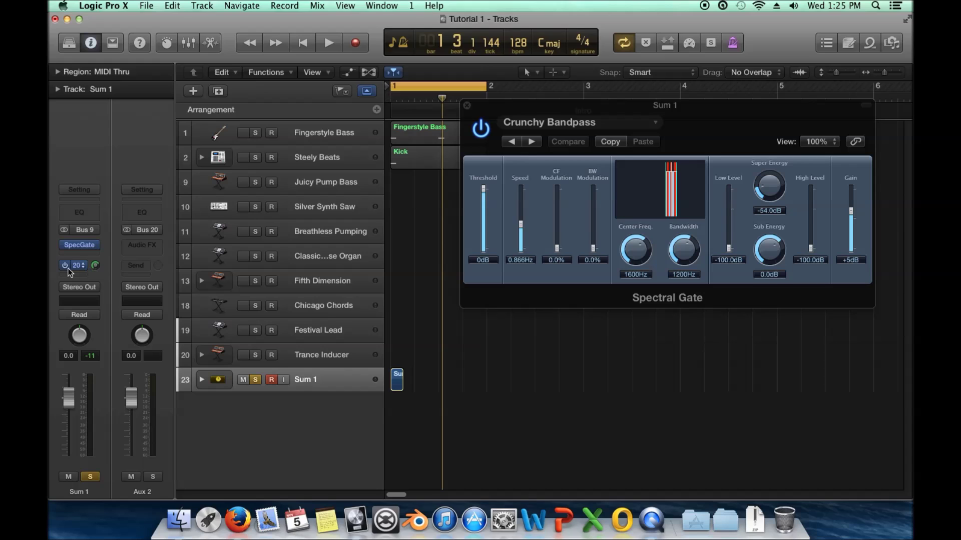
pyautogui.click(85, 287)
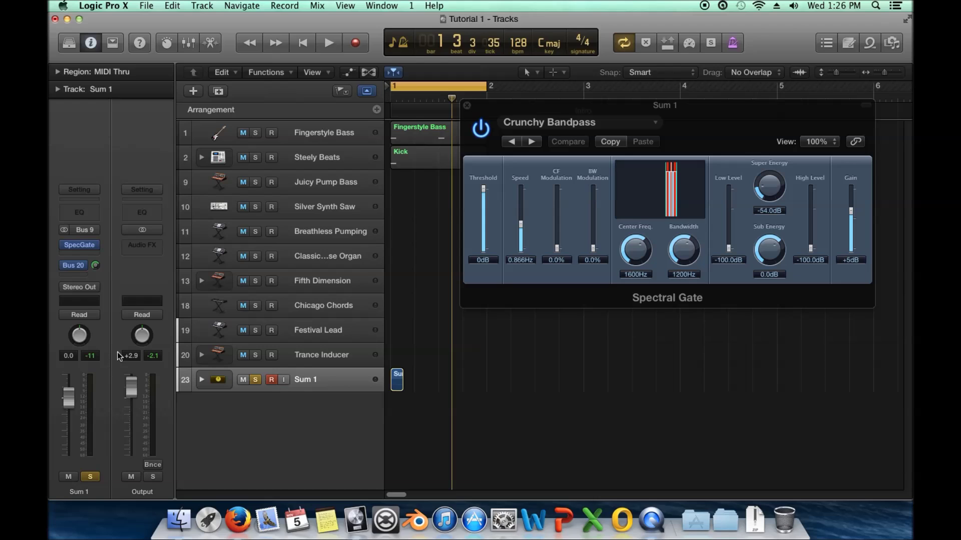
pyautogui.moveTo(95, 266); pyautogui.dragTo(95, 291)
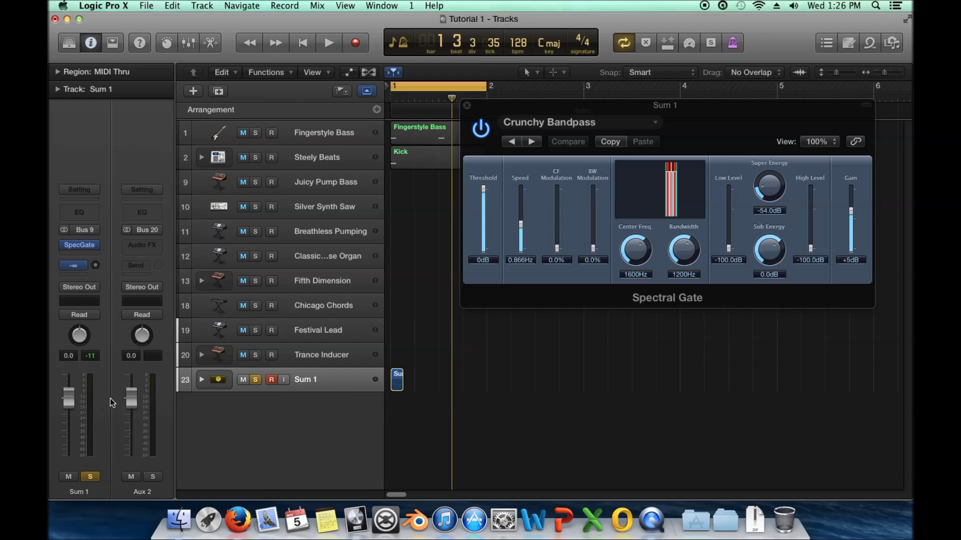
pyautogui.click(76, 286)
pyautogui.press('space')
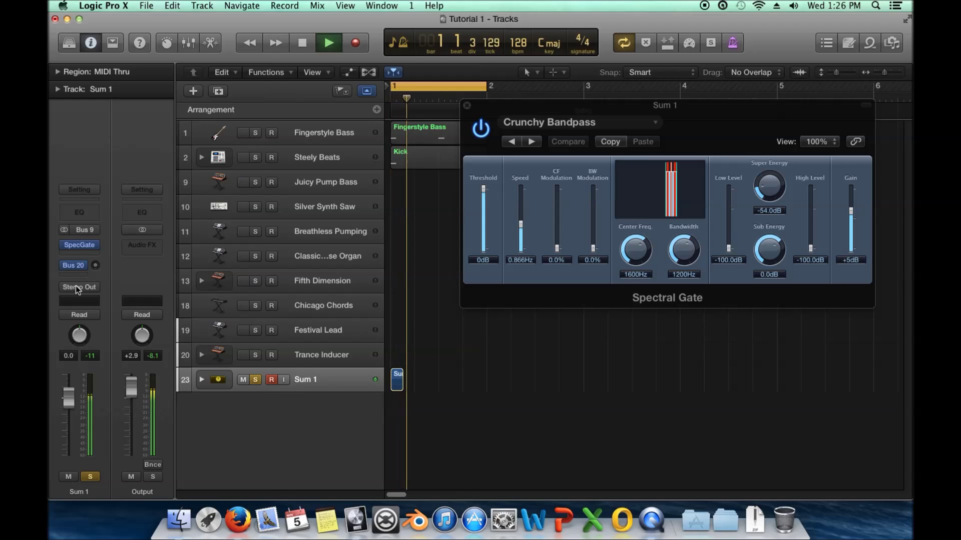
pyautogui.press('space')
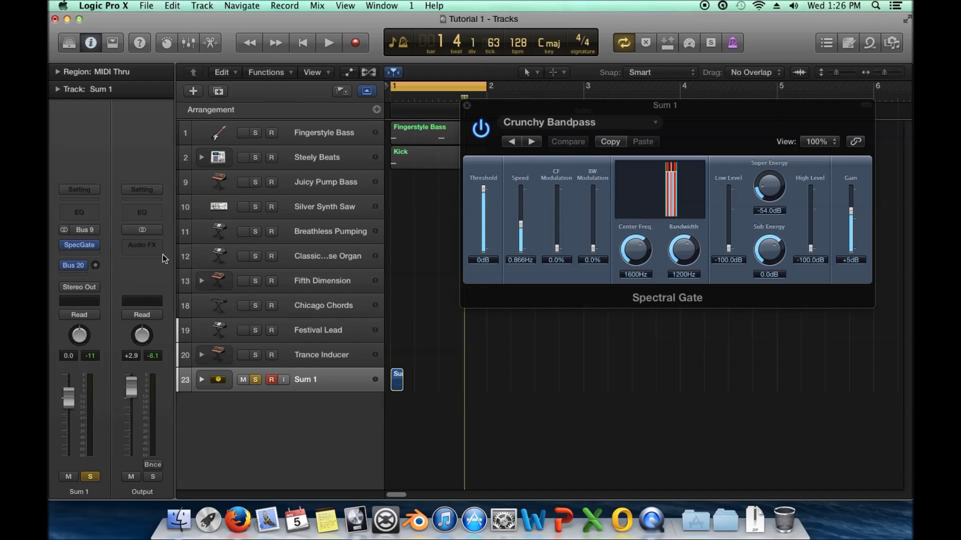
# Insert a stereo Space Designer on Aux 2 and load the Trance preset
pyautogui.click(95, 266)
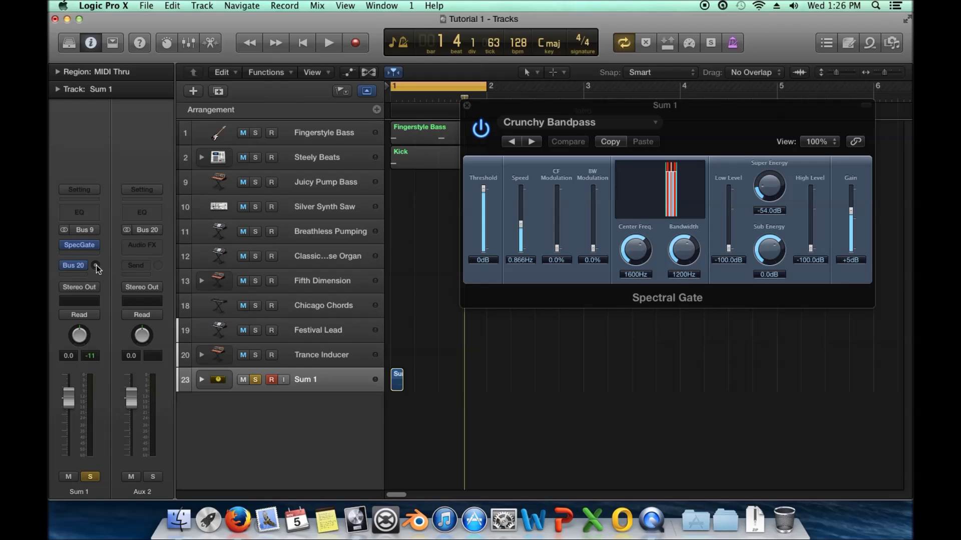
pyautogui.click(140, 245)
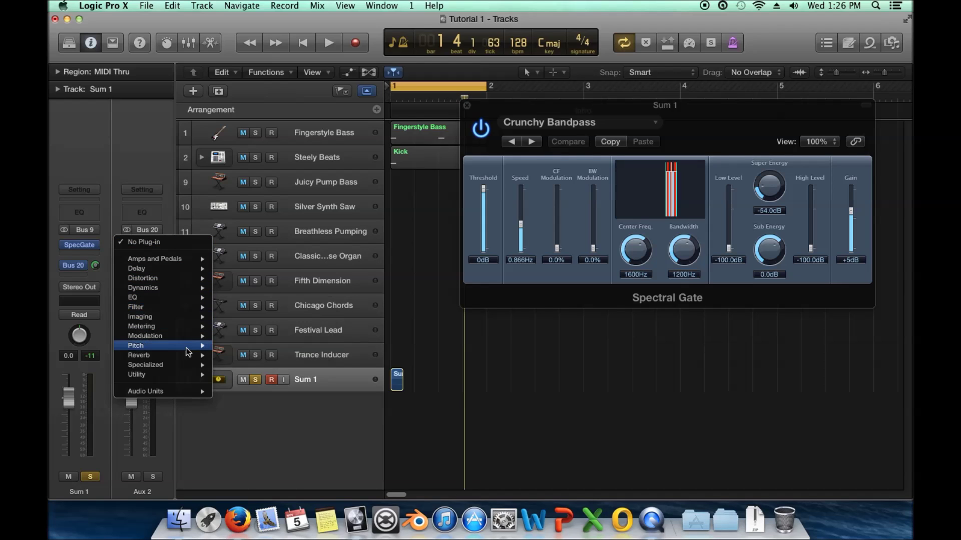
pyautogui.moveTo(180, 356)
pyautogui.moveTo(273, 379)
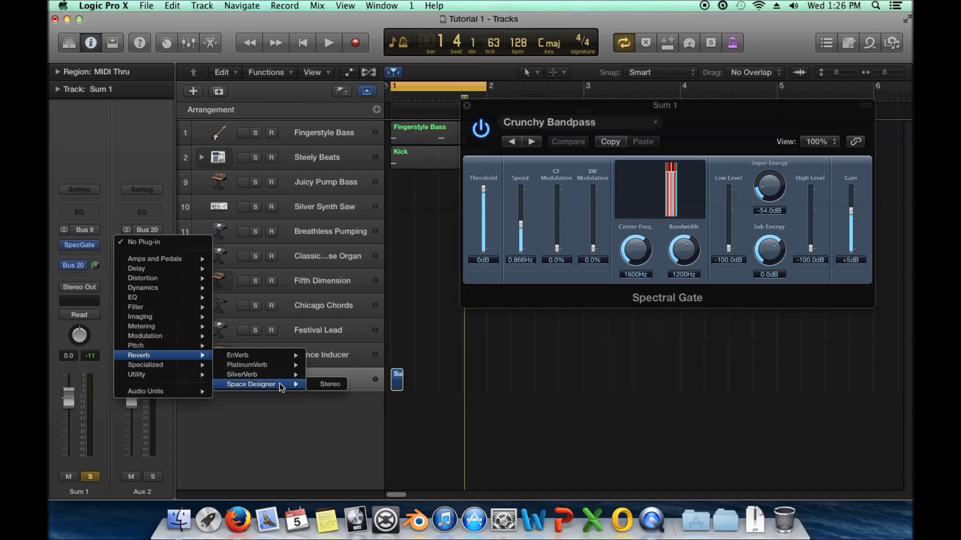
pyautogui.click(324, 386)
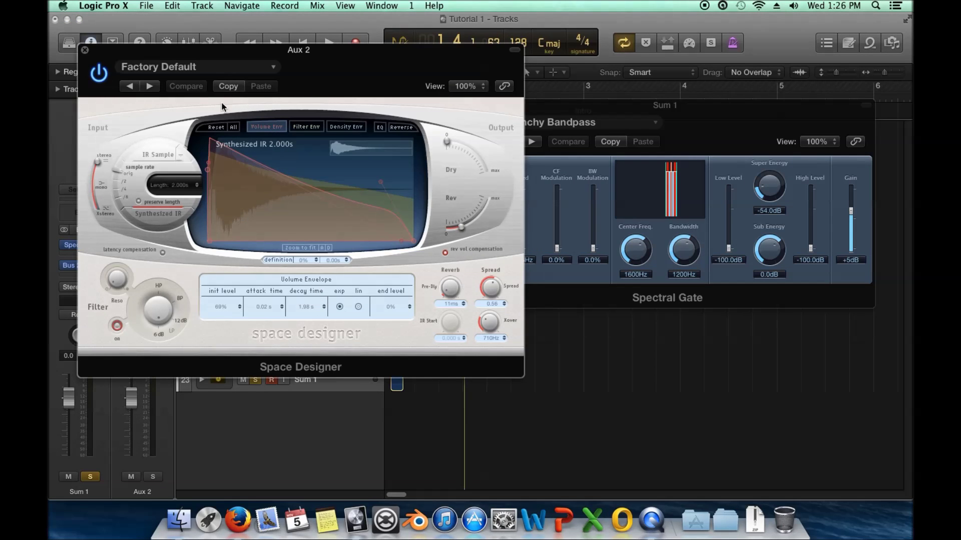
pyautogui.click(226, 68)
pyautogui.click(218, 280)
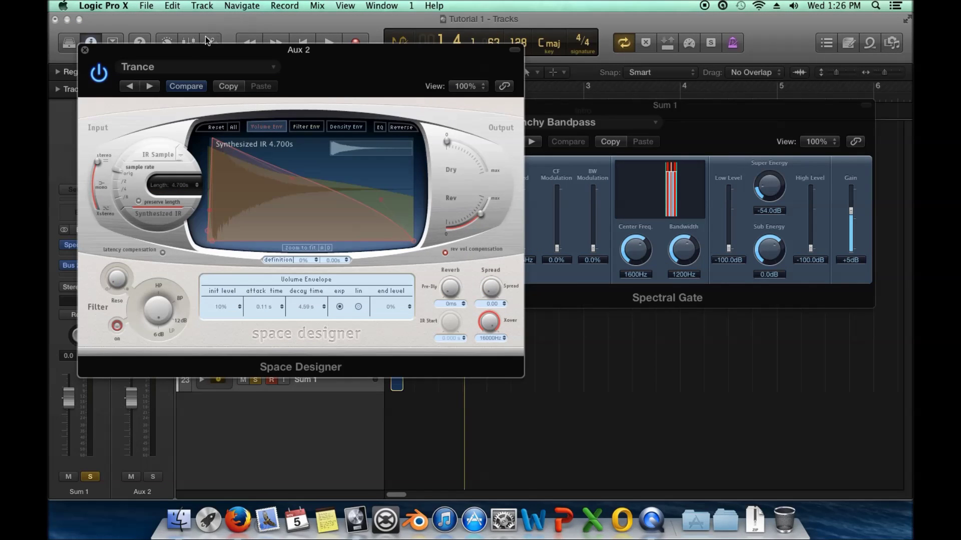
# Close the Space Designer window and play back to hear the Trance reverb
pyautogui.moveTo(172, 58); pyautogui.dragTo(265, 58)
pyautogui.click(178, 51)
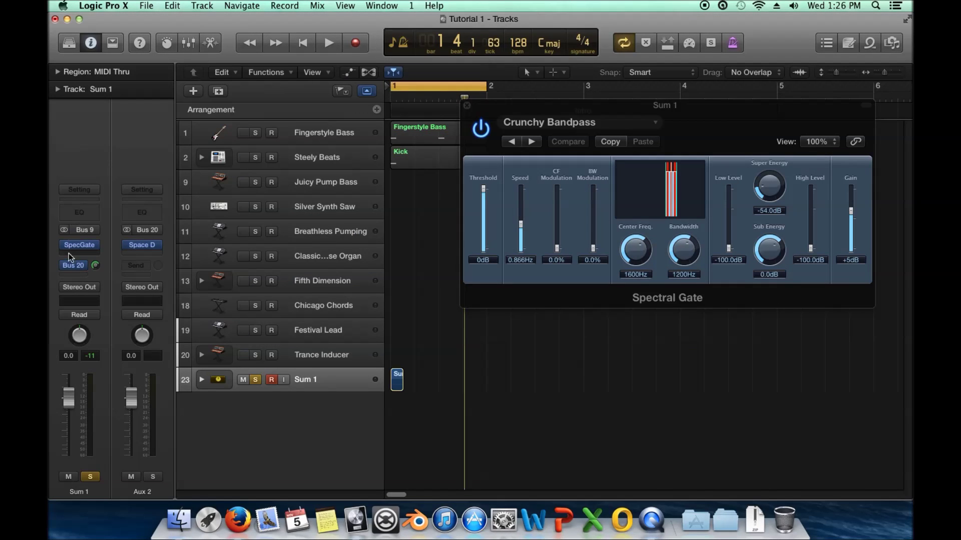
pyautogui.click(143, 245)
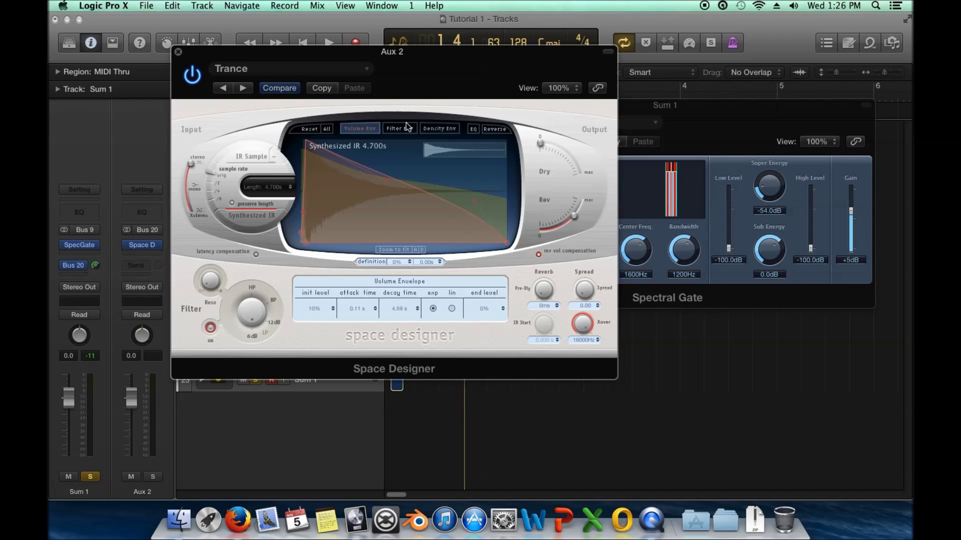
pyautogui.click(178, 52)
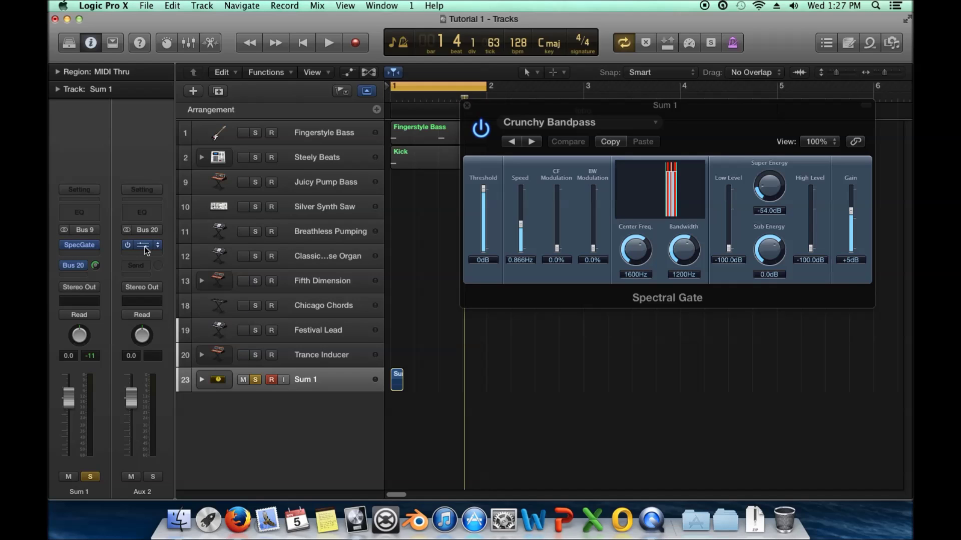
pyautogui.press('space')
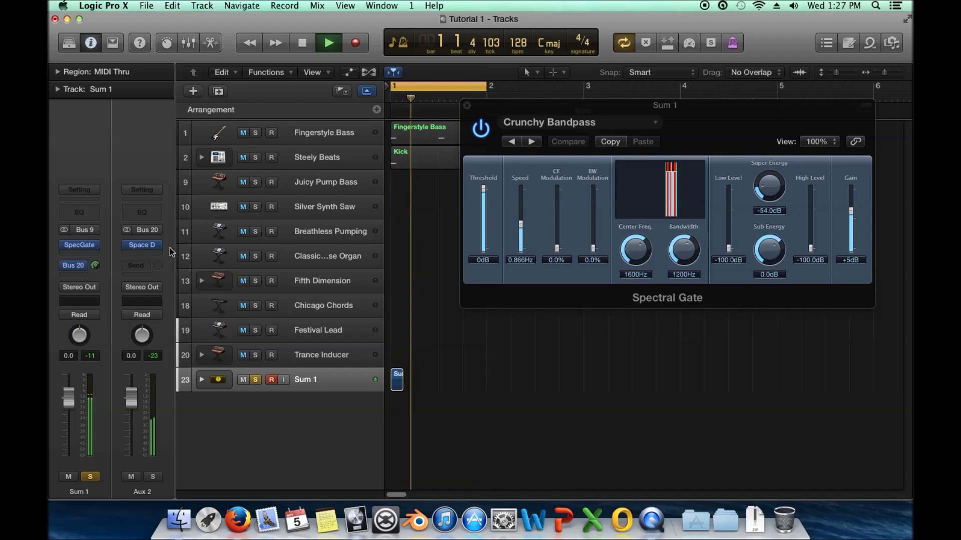
pyautogui.press('space')
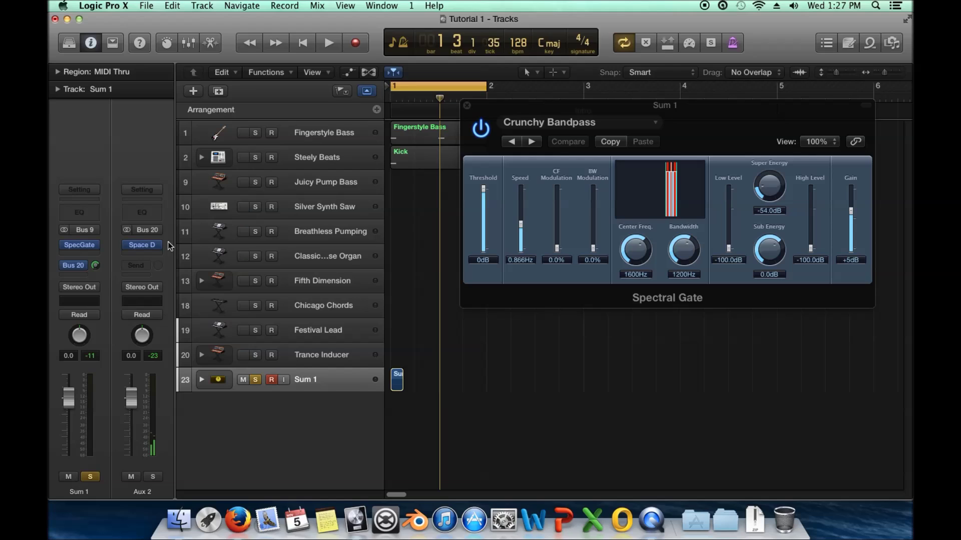
pyautogui.moveTo(78, 269)
# Switch Sum 1's Bus 20 send to Pre Fader mode
pyautogui.click(81, 268)
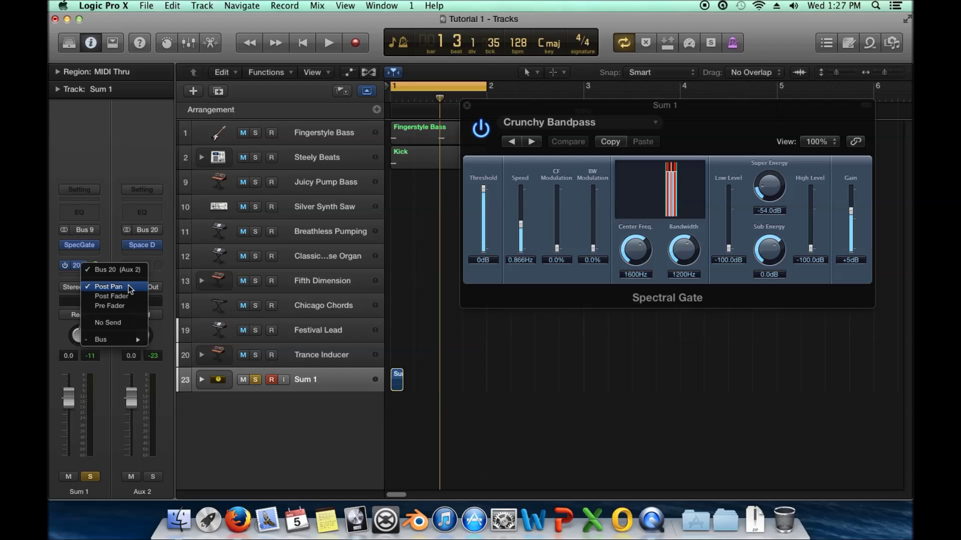
pyautogui.click(113, 132)
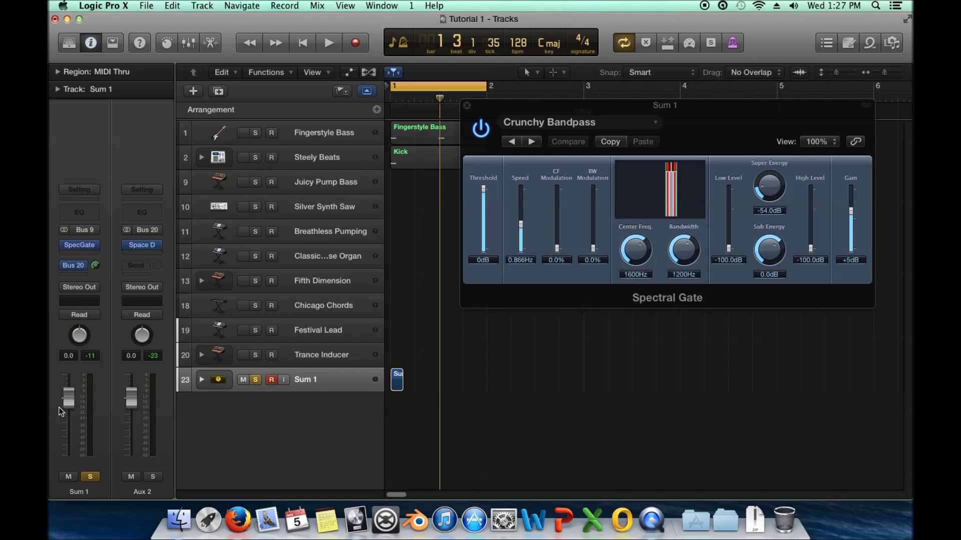
pyautogui.click(82, 269)
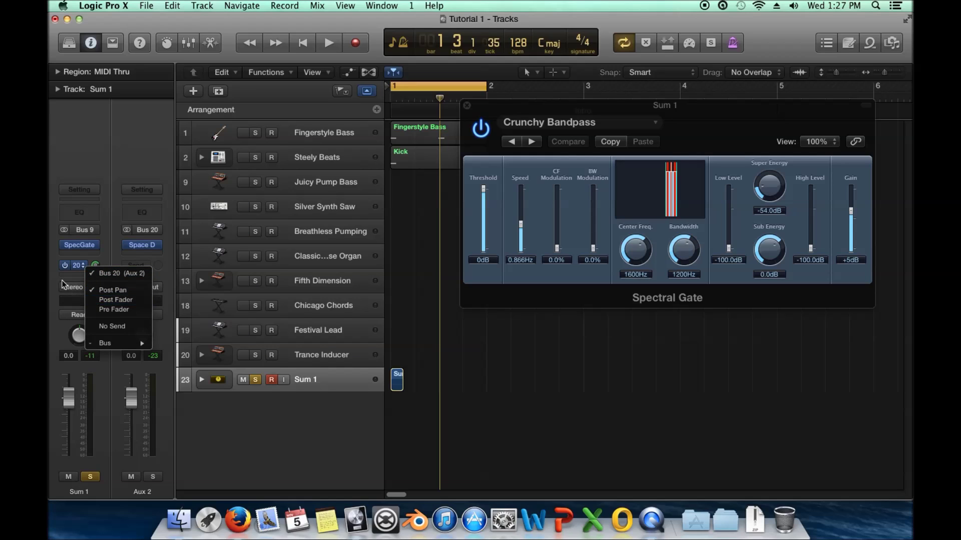
pyautogui.click(57, 325)
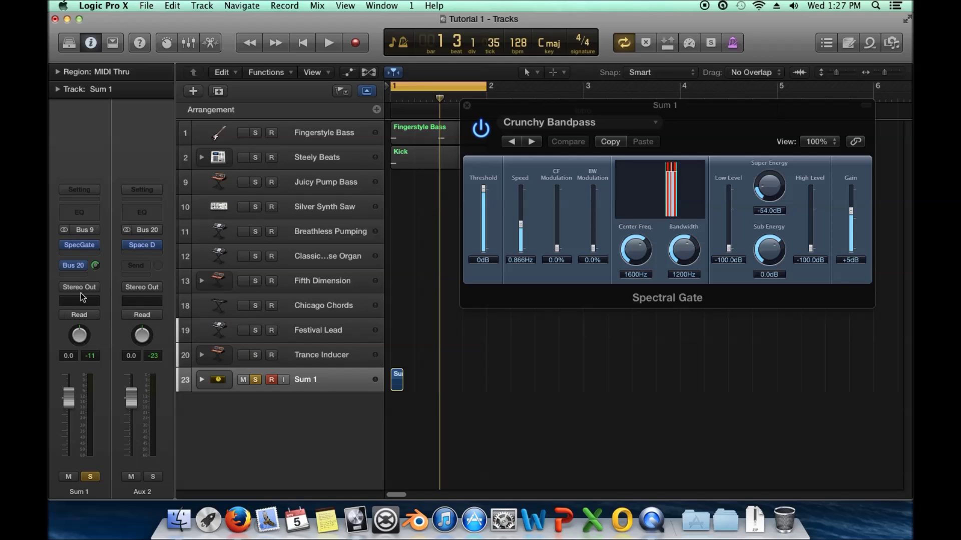
pyautogui.click(80, 265)
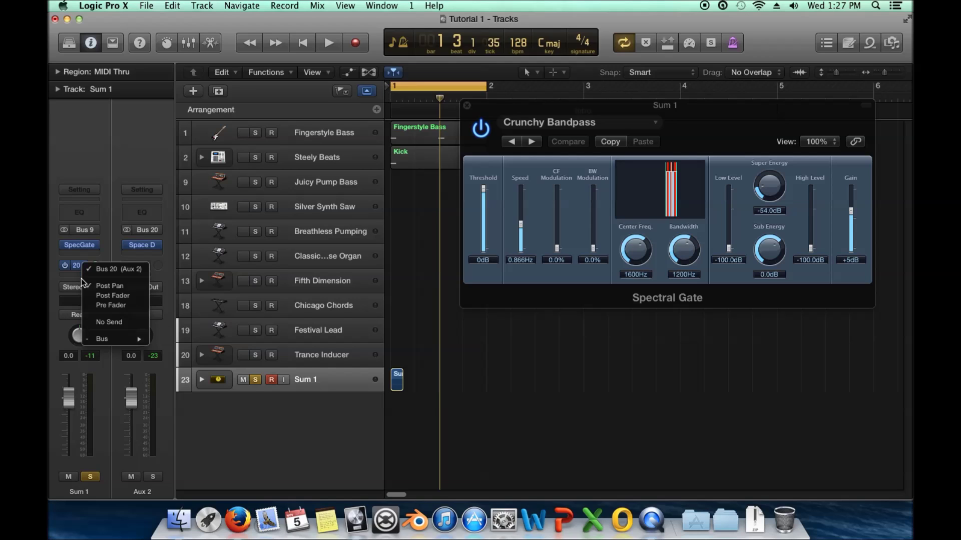
pyautogui.click(89, 304)
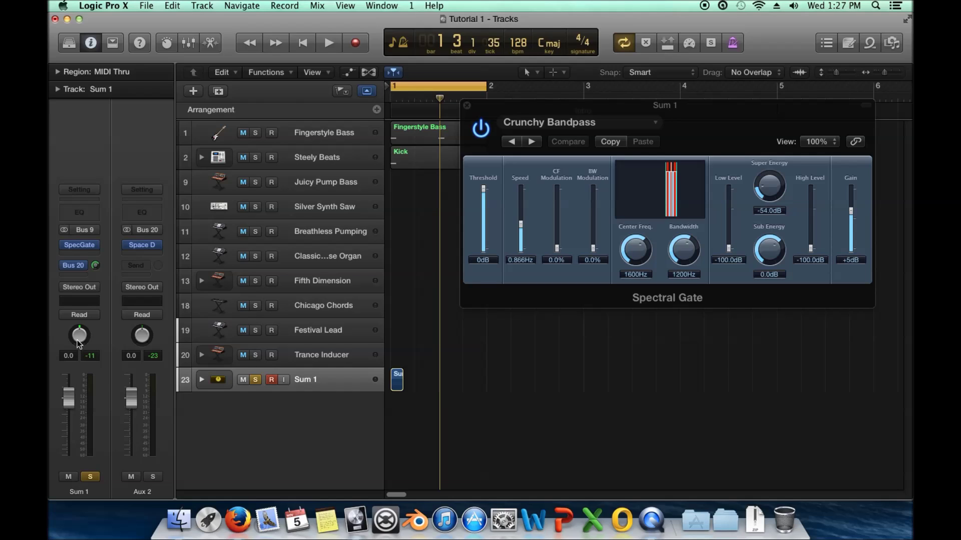
pyautogui.moveTo(84, 267)
# Listen with Sum 1's volume lowered to -20 dB, then reset it to 0 dB
pyautogui.press('space')
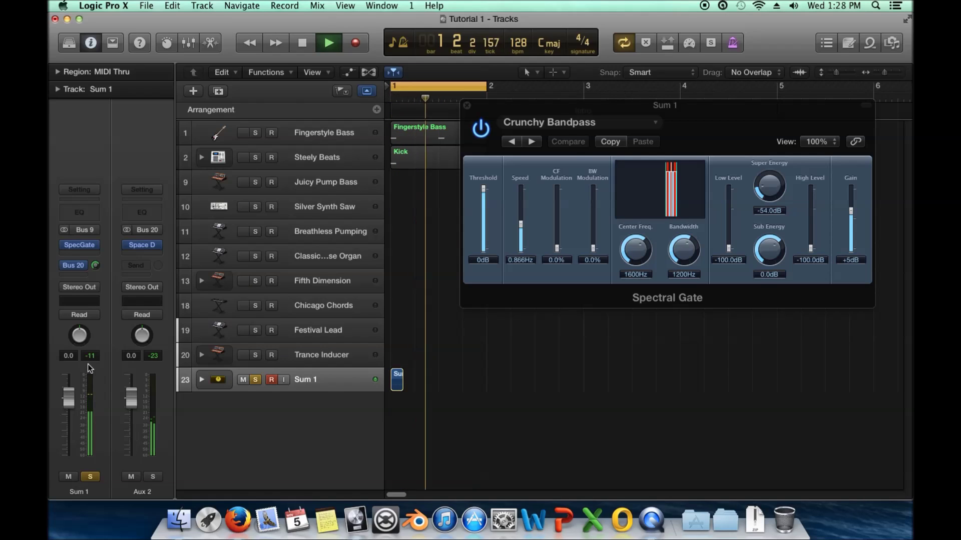
pyautogui.press('space')
pyautogui.moveTo(68, 392); pyautogui.dragTo(71, 443)
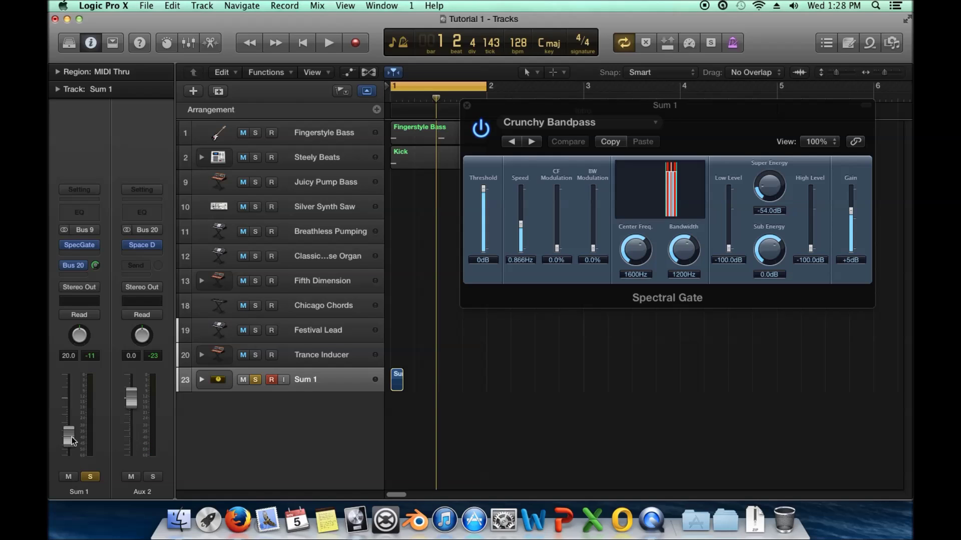
pyautogui.press('space')
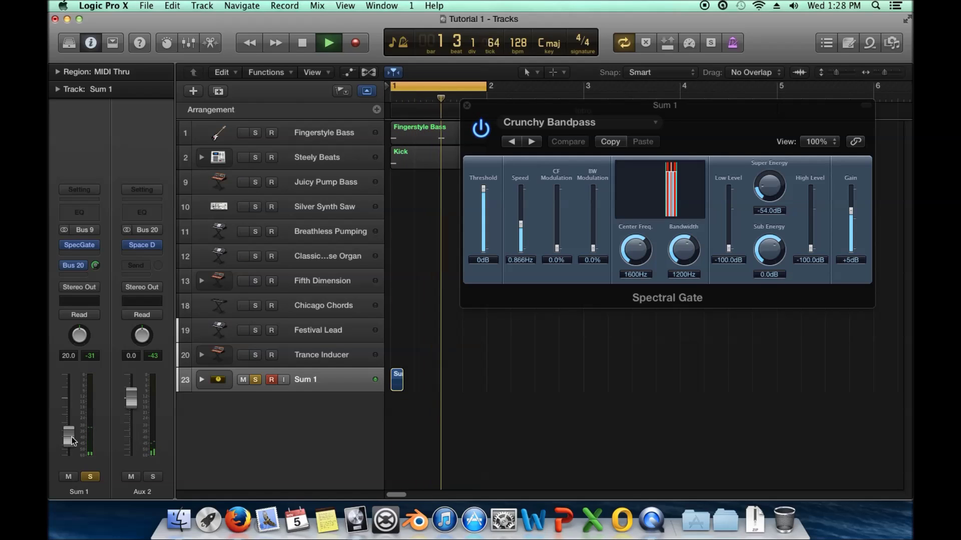
pyautogui.press('space')
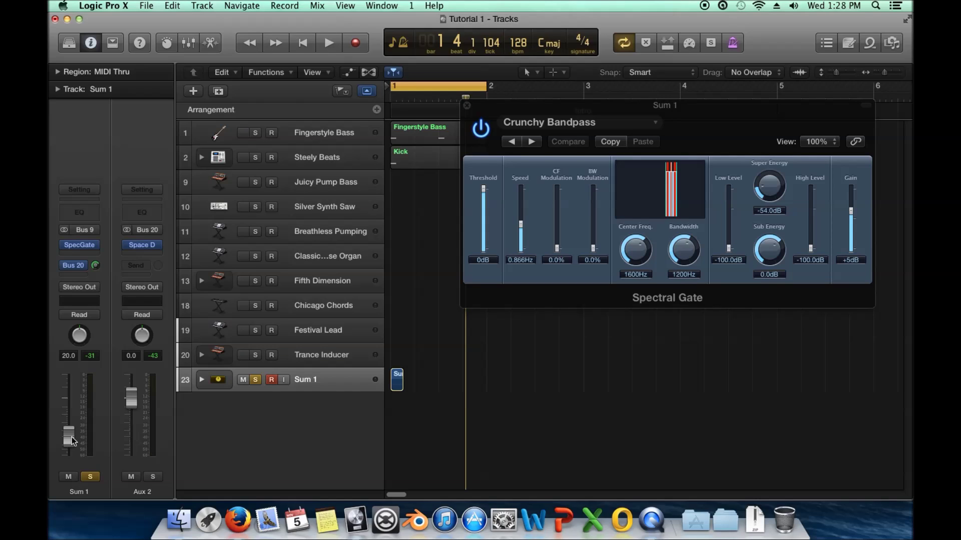
pyautogui.keyDown('alt'); pyautogui.click(71, 437); pyautogui.keyUp('alt')
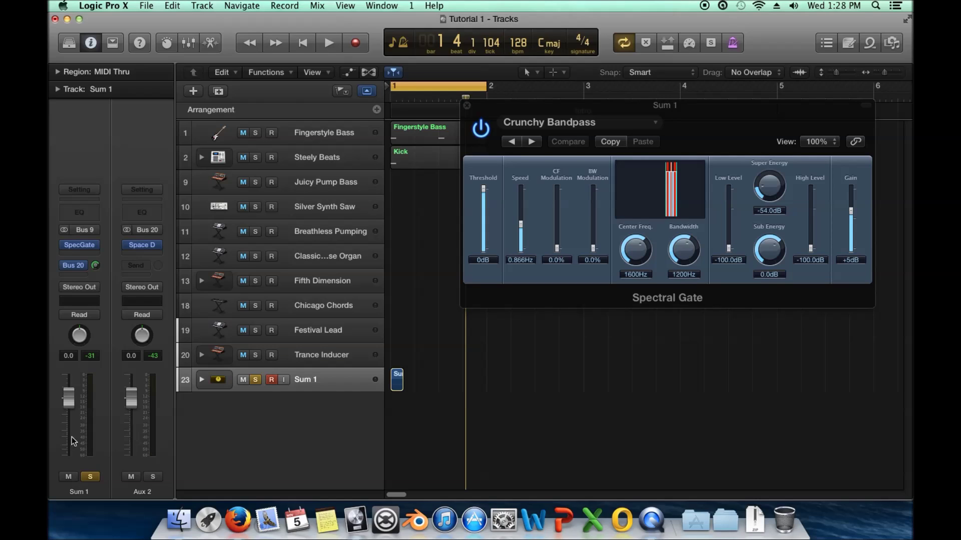
# Set the Bus 20 send to pre-fader and play while pulling Sum 1's fader to -24.5 dB
pyautogui.click(80, 265)
pyautogui.click(127, 307)
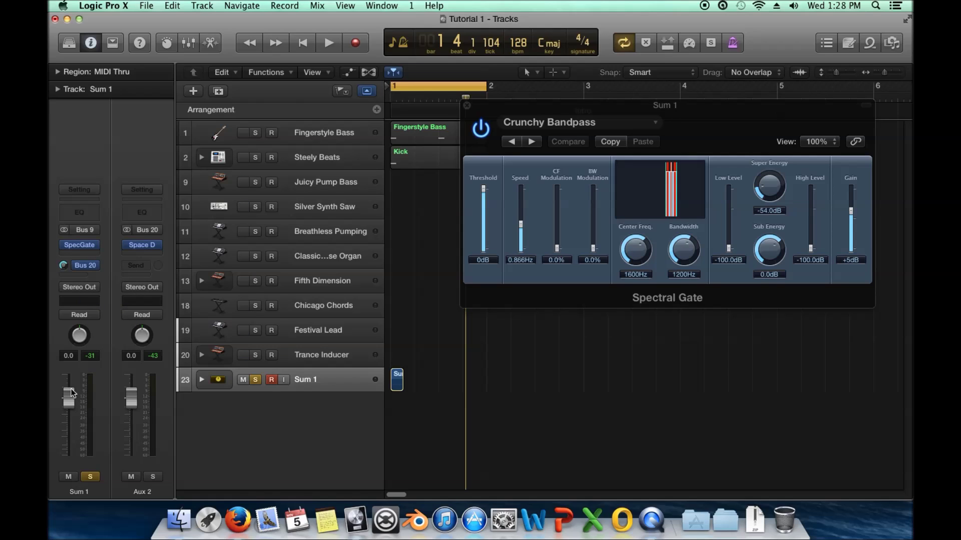
pyautogui.press('space')
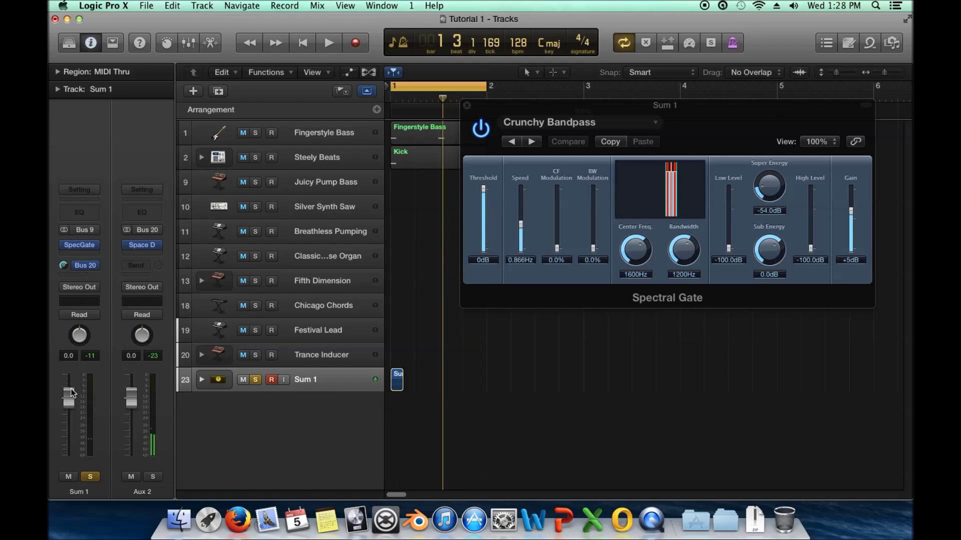
pyautogui.moveTo(71, 387); pyautogui.dragTo(69, 441)
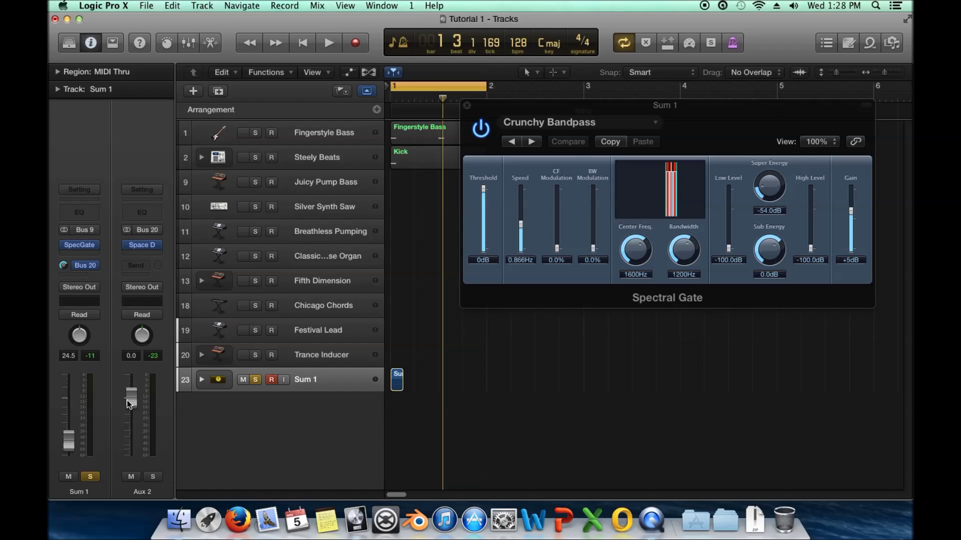
pyautogui.press('space')
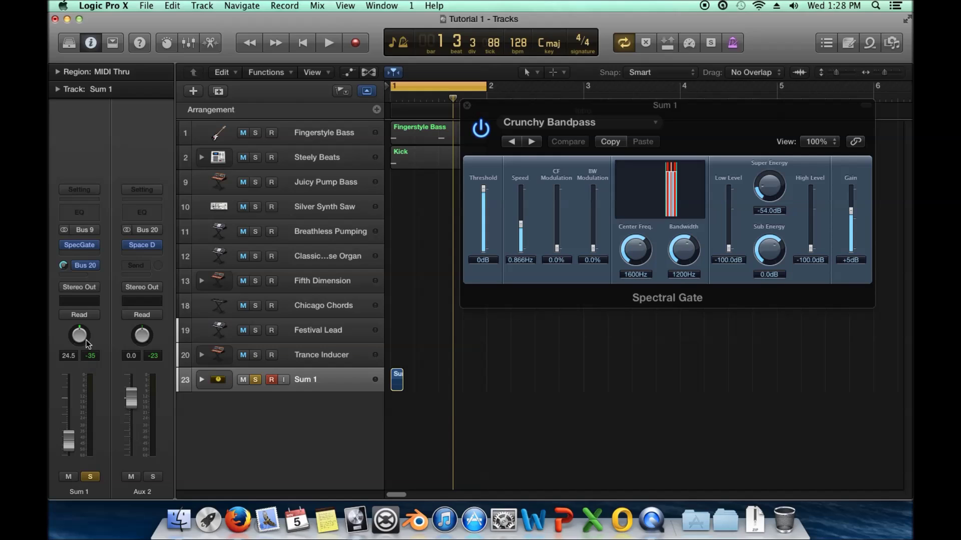
pyautogui.moveTo(86, 268); pyautogui.dragTo(91, 270)
# Reset Sum 1's volume to 0 dB and pick a mode from the Bus 20 send menu
pyautogui.keyDown('alt'); pyautogui.click(71, 436); pyautogui.keyUp('alt')
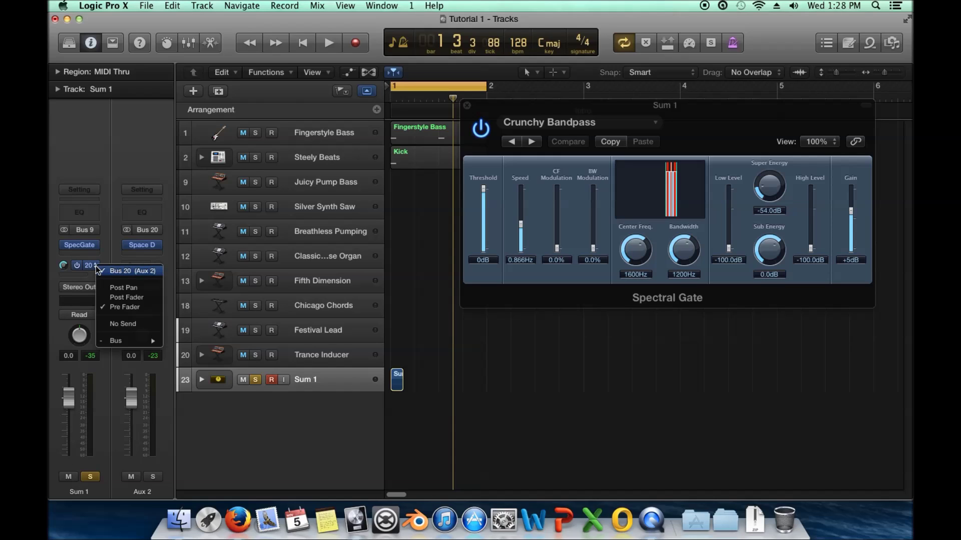
pyautogui.click(73, 266)
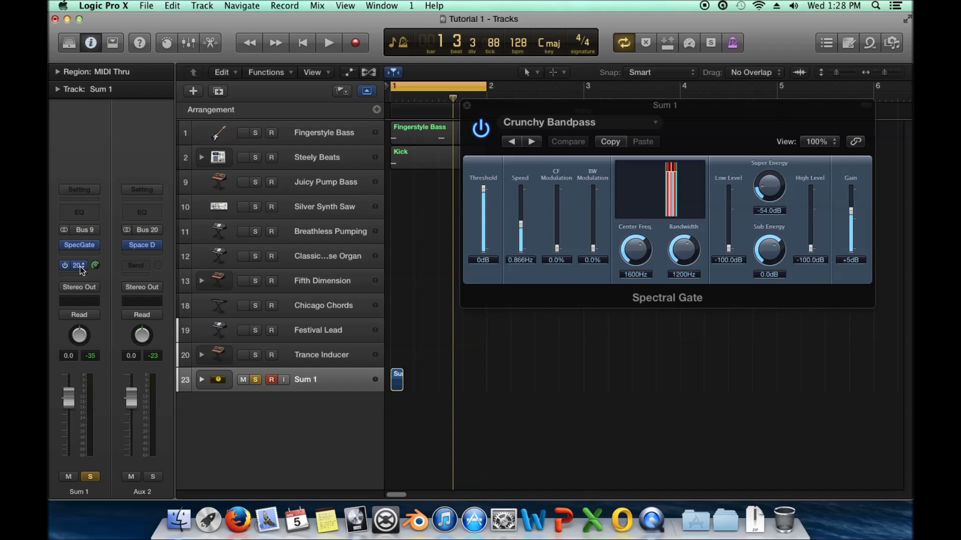
pyautogui.click(80, 266)
pyautogui.click(100, 303)
pyautogui.click(80, 266)
pyautogui.click(93, 287)
# Select Juicy Pump Bass and view its Bus 3 and Bus 5 aux channels
pyautogui.click(214, 131)
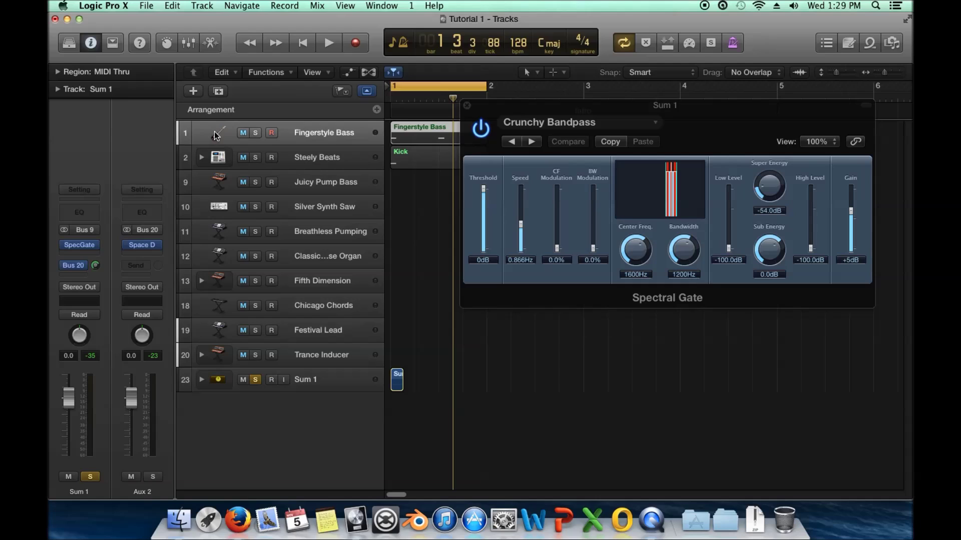
pyautogui.click(215, 182)
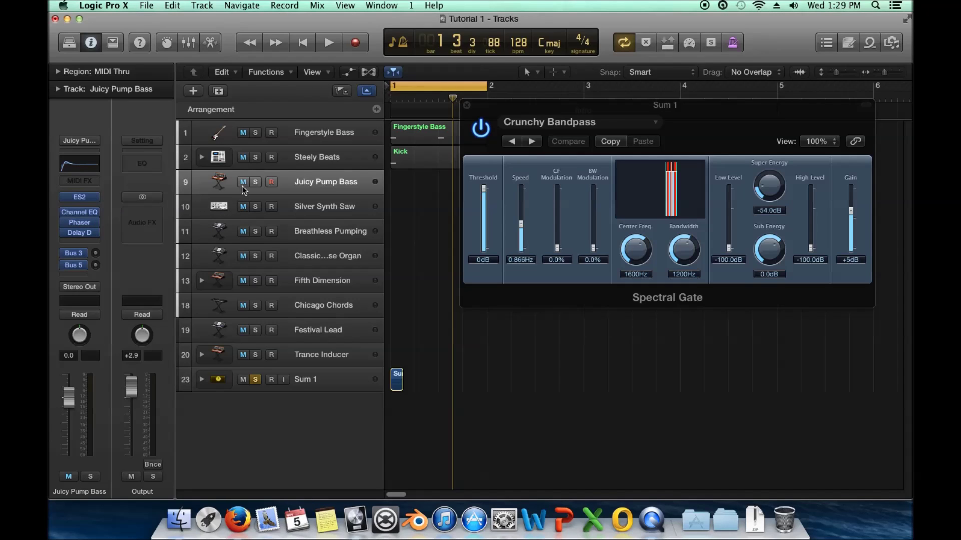
pyautogui.click(79, 254)
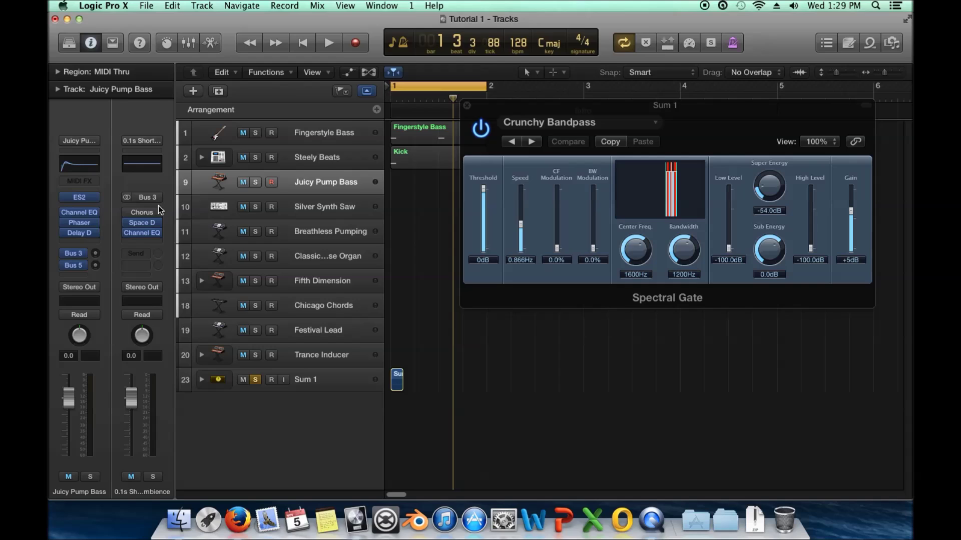
pyautogui.click(81, 266)
pyautogui.click(79, 257)
pyautogui.click(80, 265)
pyautogui.click(82, 254)
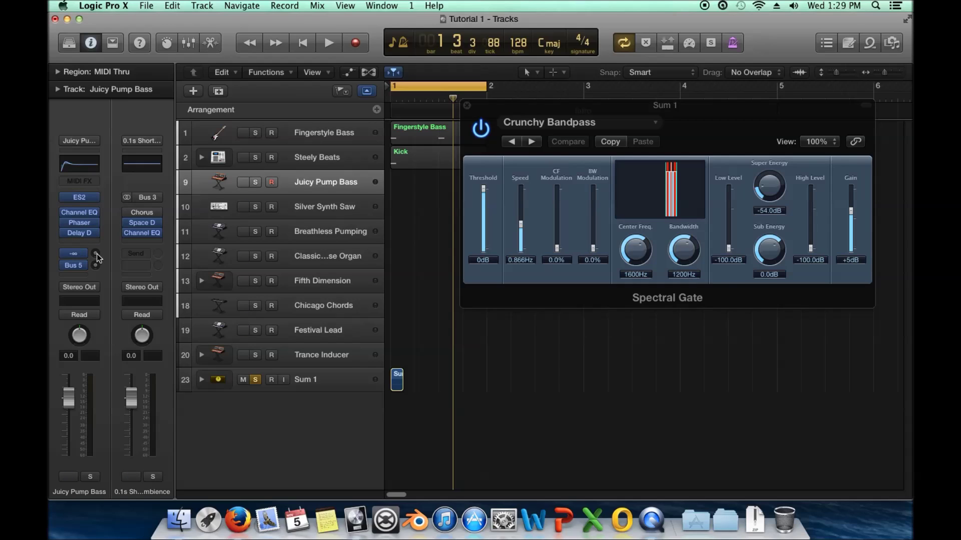
# Lower the Bus 3 send, check its mode options, and expand the Sum 1 stack
pyautogui.moveTo(96, 254); pyautogui.dragTo(95, 299)
pyautogui.moveTo(81, 255)
pyautogui.click(82, 258)
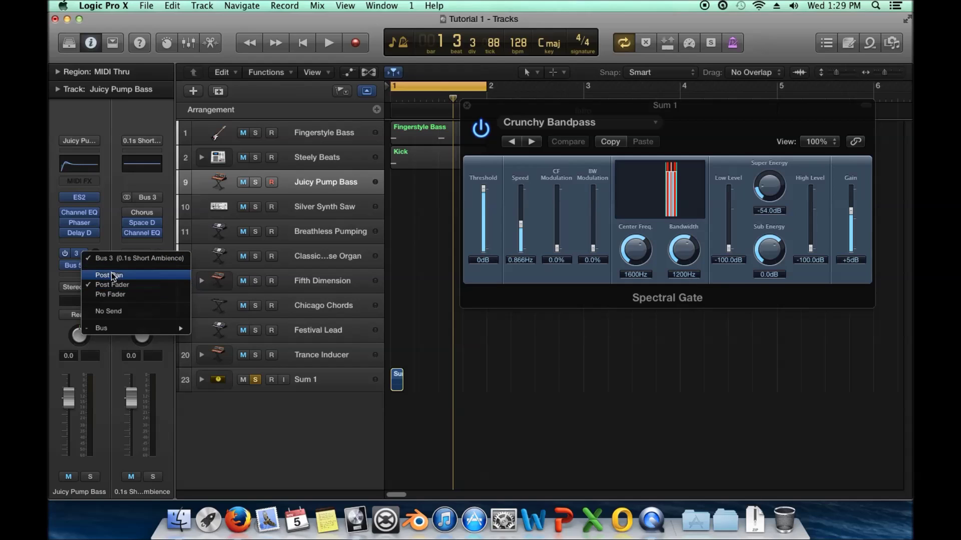
pyautogui.click(53, 227)
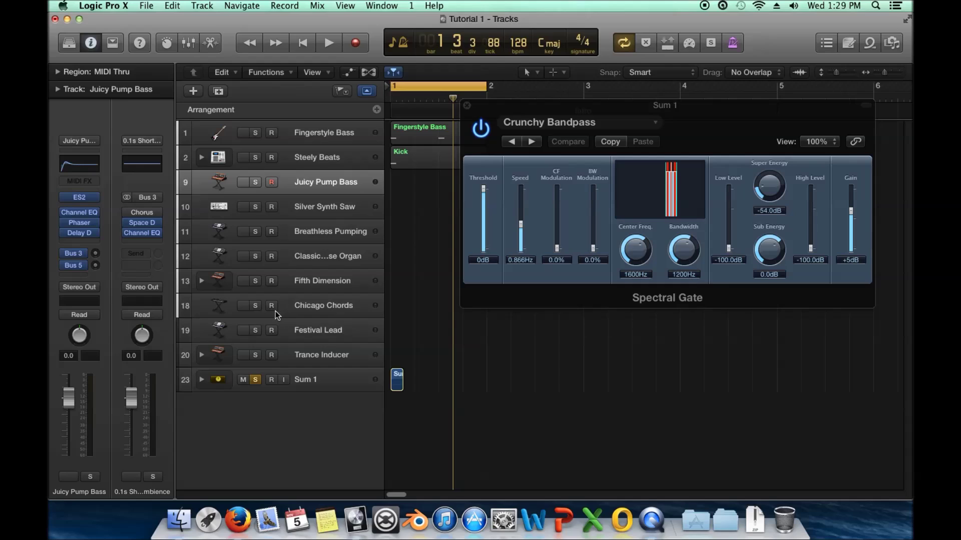
pyautogui.click(201, 379)
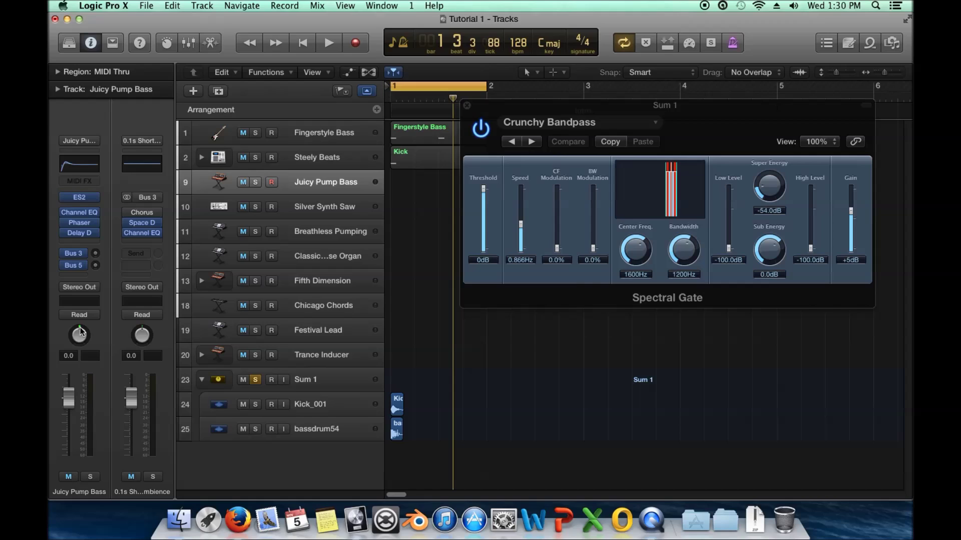
# Browse the buses available for a new send without choosing, then reselect Sum 1
pyautogui.moveTo(84, 254)
pyautogui.click(79, 278)
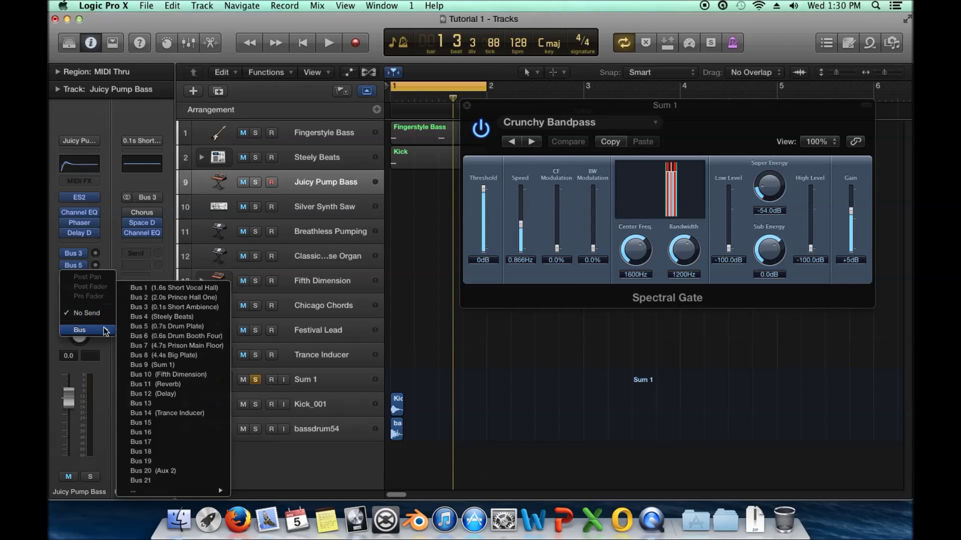
pyautogui.click(48, 210)
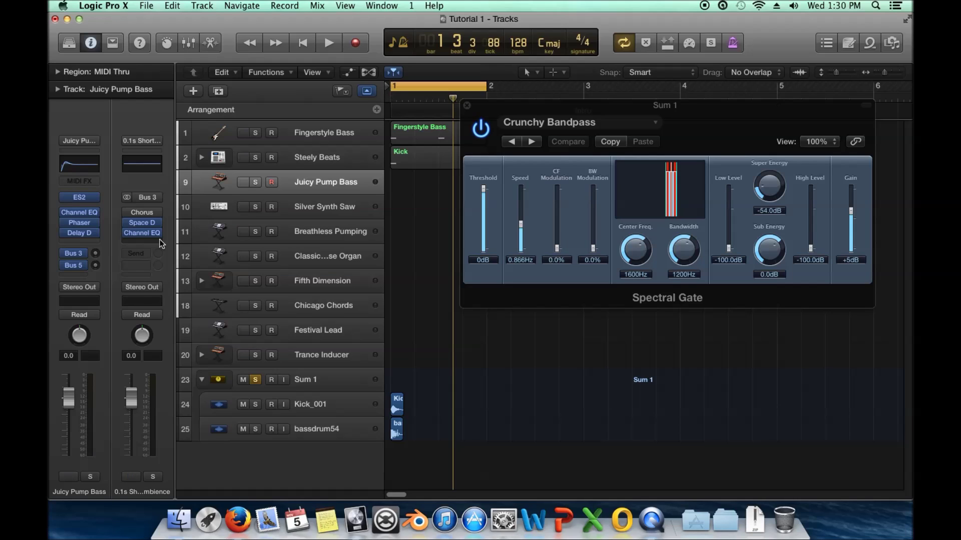
pyautogui.click(314, 379)
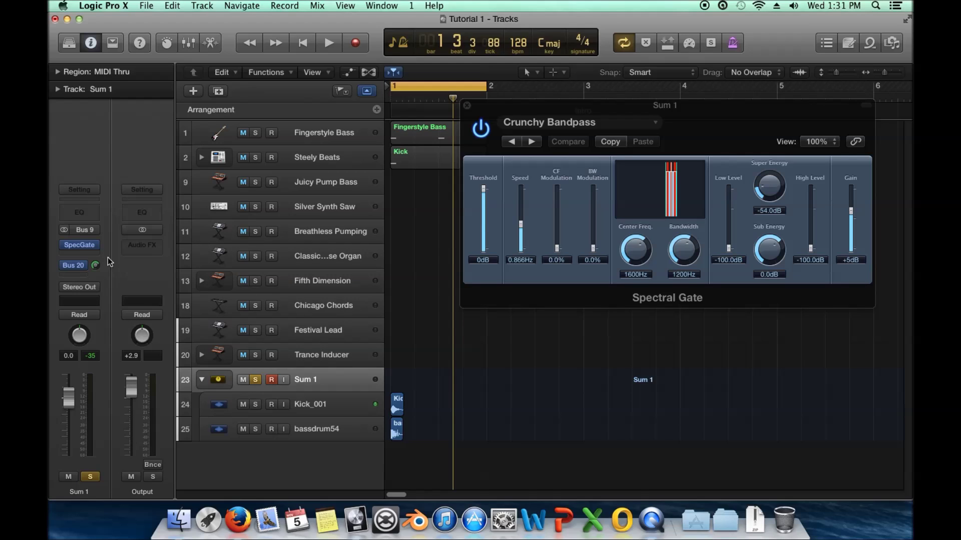
# Display the Aux 2 return beside Sum 1 via its Bus 20 send slot
pyautogui.moveTo(79, 268)
pyautogui.click(79, 266)
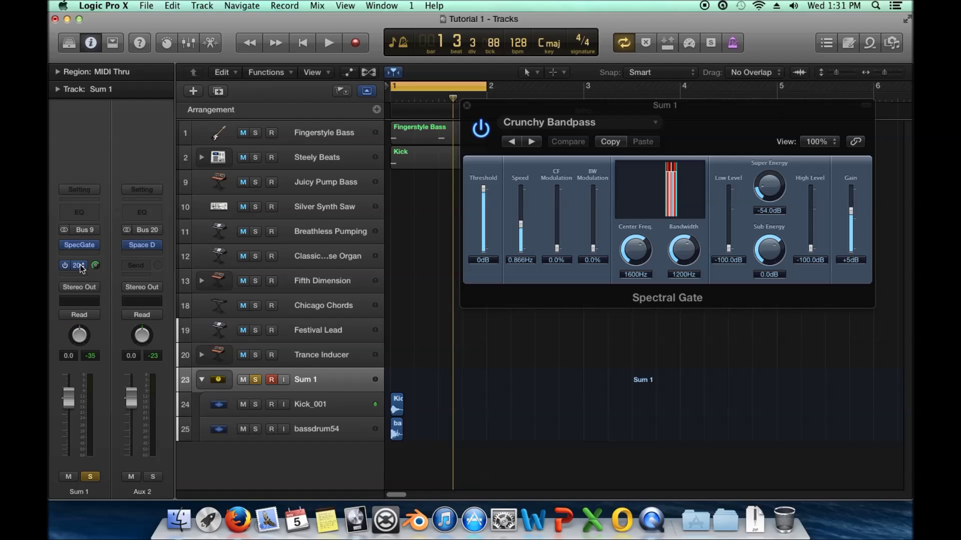
# Check Sum 1's output options unchanged, then lower its Bus 20 send to -21.5 dB
pyautogui.click(80, 286)
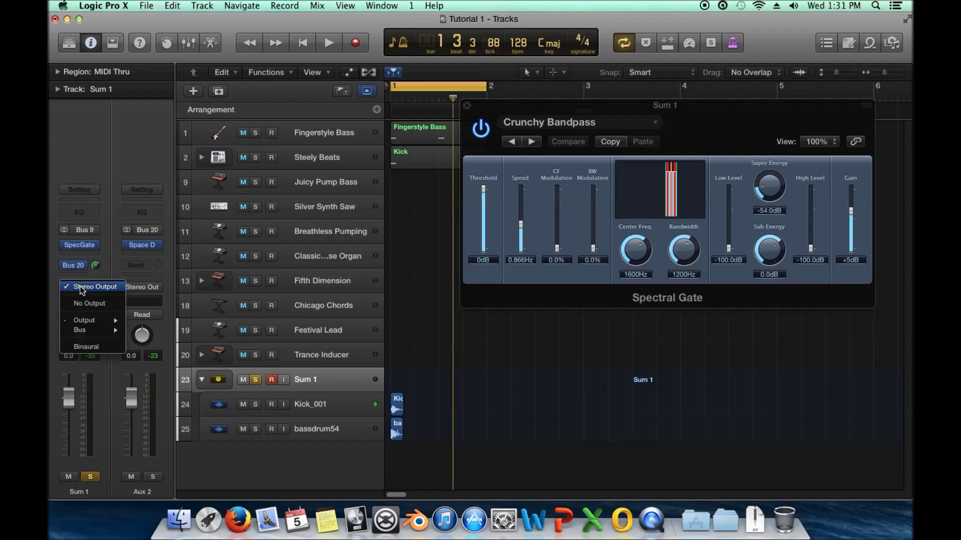
pyautogui.click(50, 270)
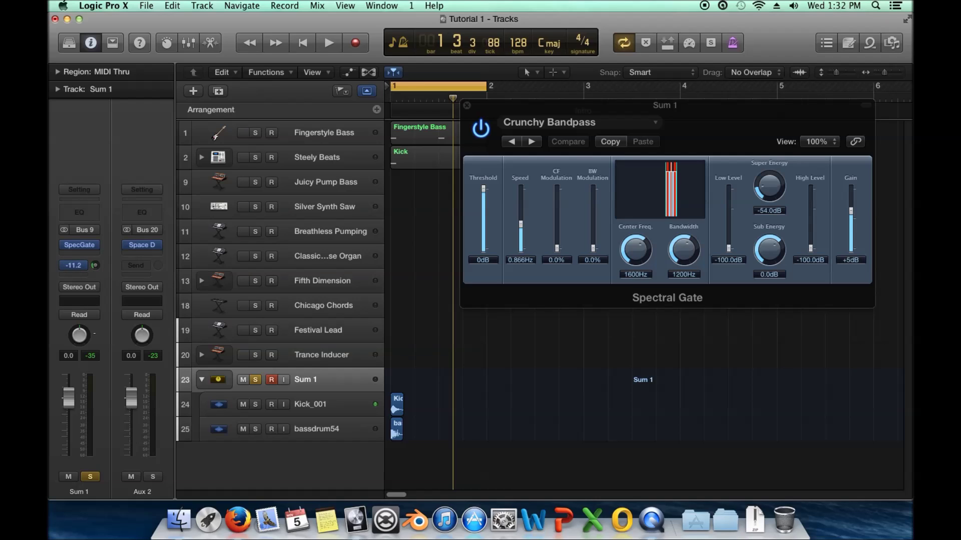
pyautogui.moveTo(95, 265)
pyautogui.mouseDown()
pyautogui.moveTo(95, 253)
pyautogui.moveTo(99, 274)
pyautogui.mouseUp()
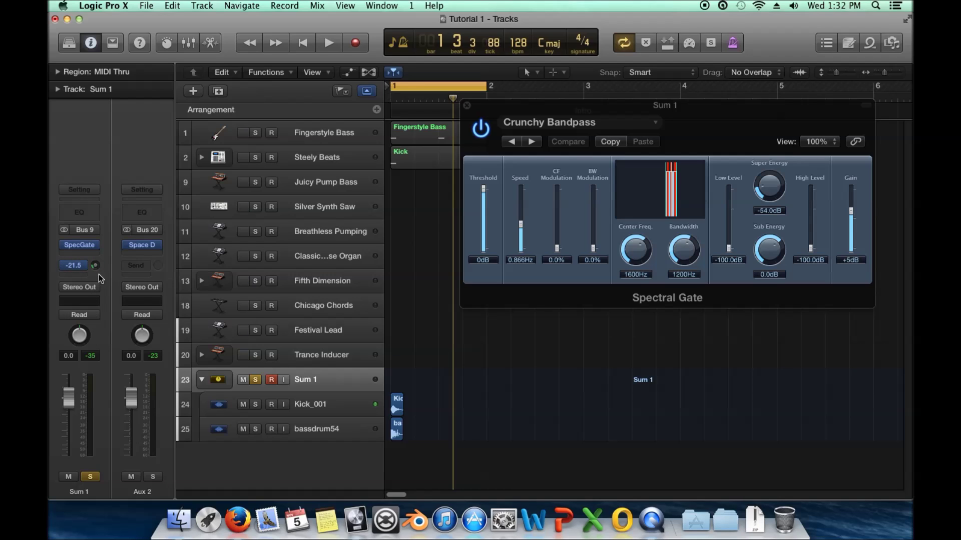